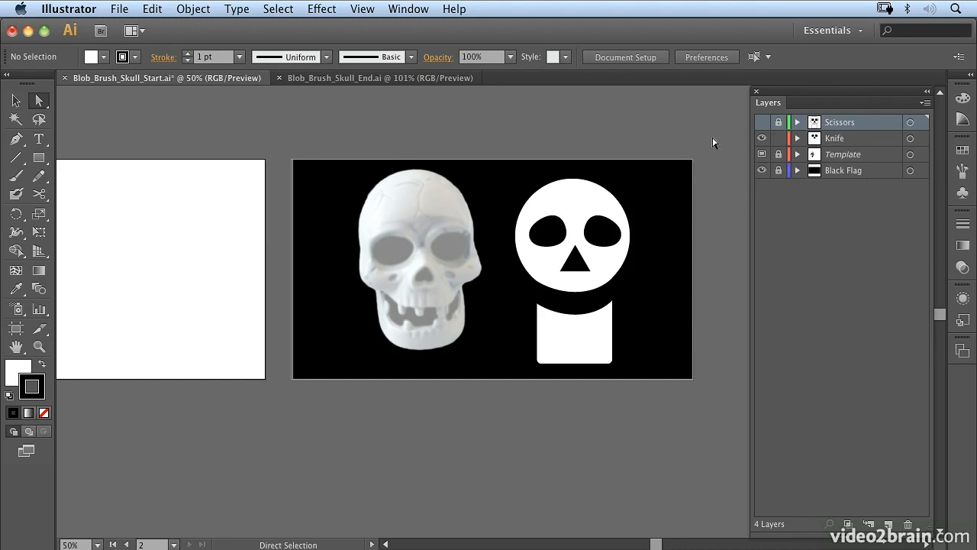
Reset the Essentials workspace to its default panel layout
left_click(408, 9)
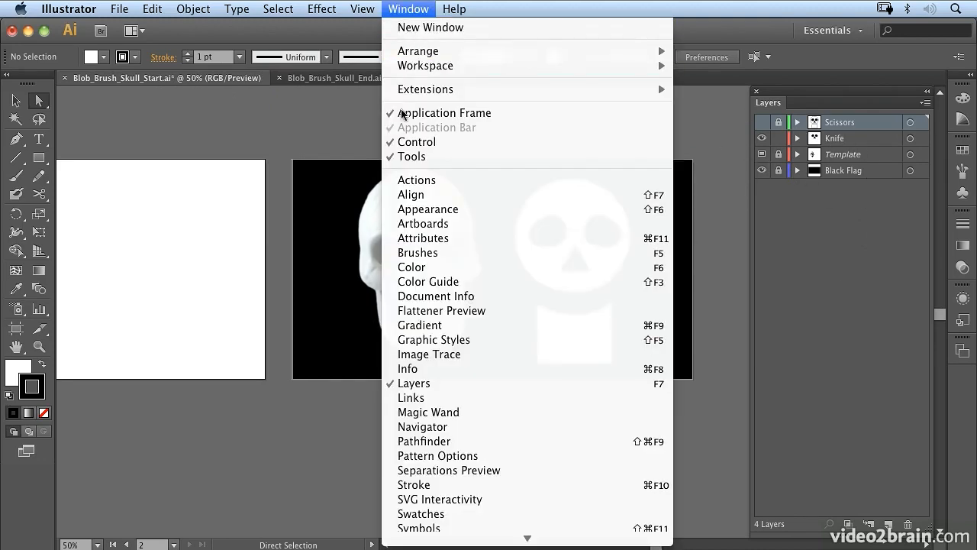
left_click(928, 367)
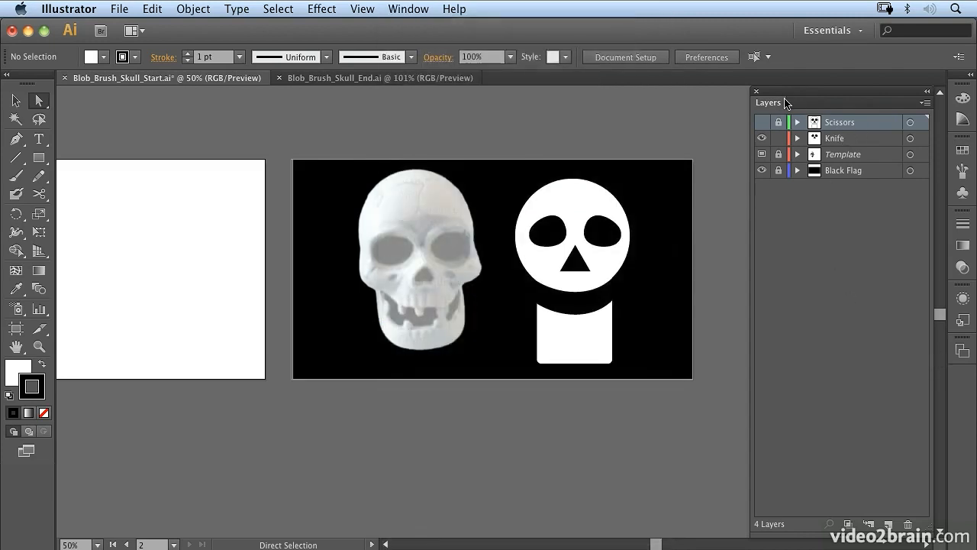
left_click(861, 32)
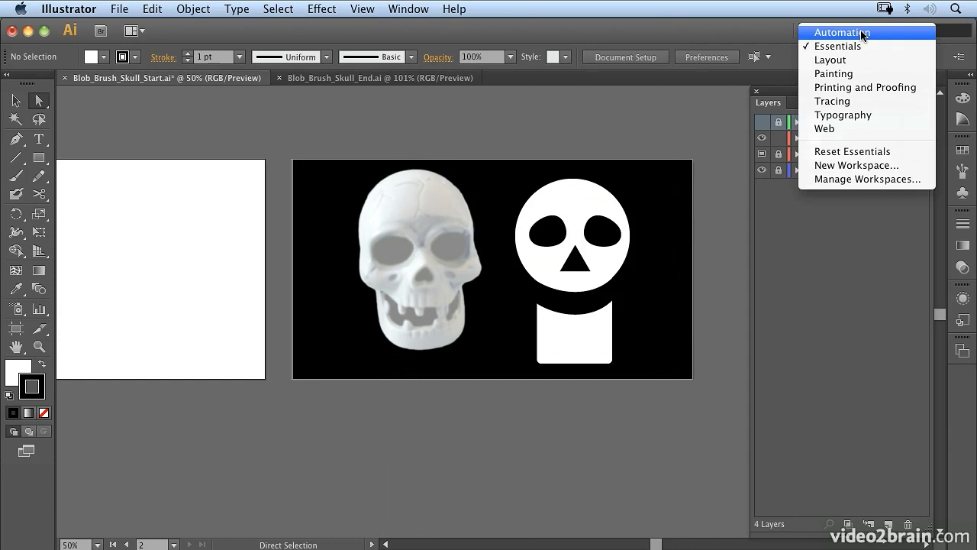
left_click(852, 152)
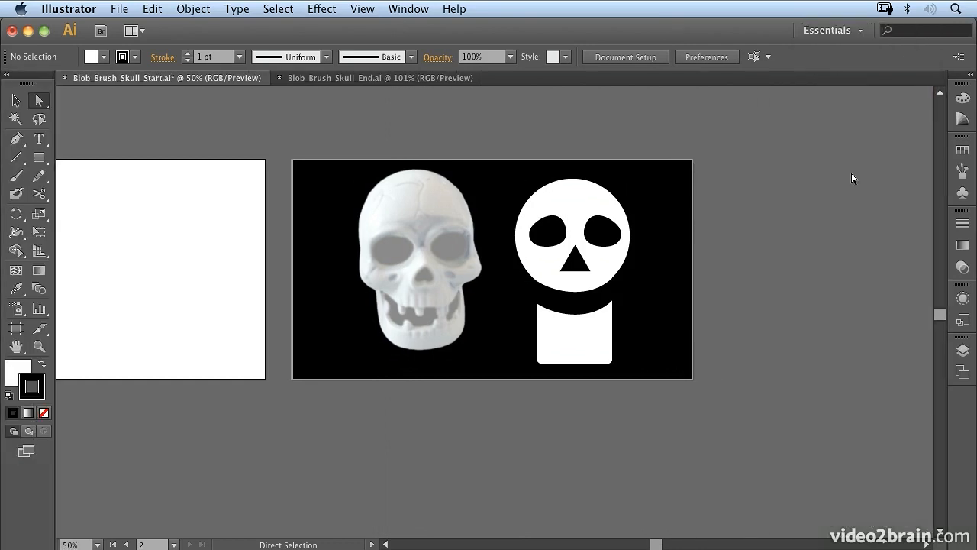
Float the Layers panel over the canvas and dock the Artboards panel directly beneath it
left_click(963, 350)
left_click(964, 352)
left_click(963, 352)
left_click(963, 353)
left_click(962, 353)
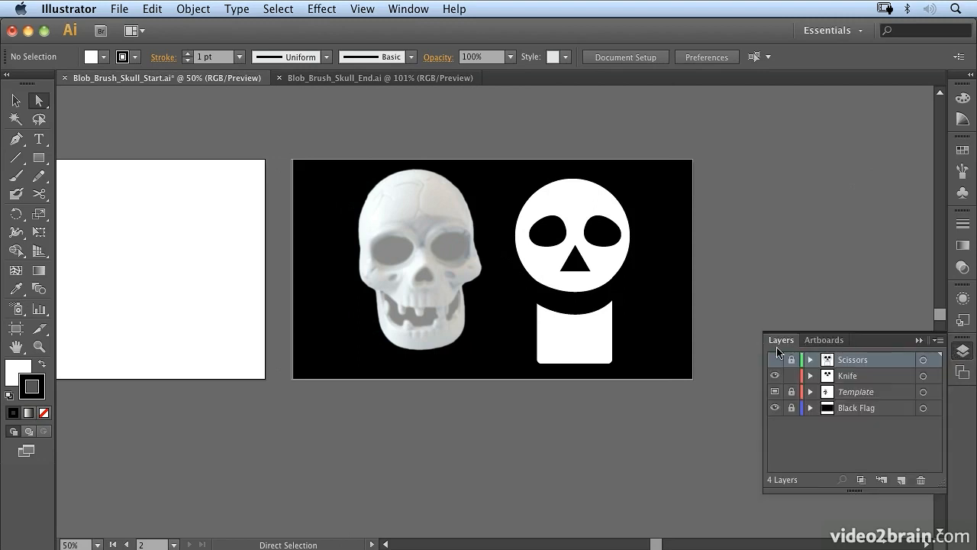
left_click_drag(783, 346, 768, 96)
left_click(920, 341)
left_click_drag(920, 249, 921, 310)
left_click(961, 350)
left_click_drag(788, 343, 775, 316)
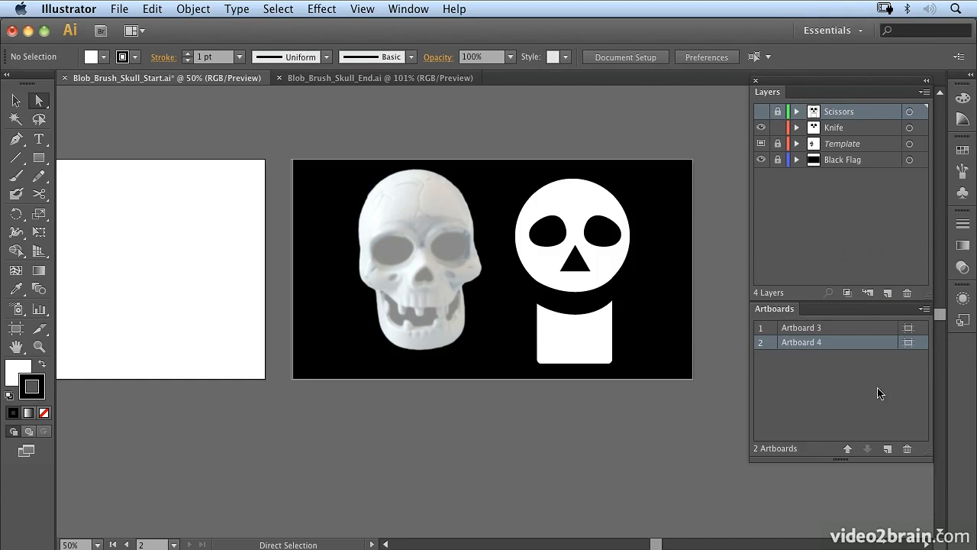
Fit Artboard 3 in the window, followed by the blank Artboard 4
left_click(810, 329)
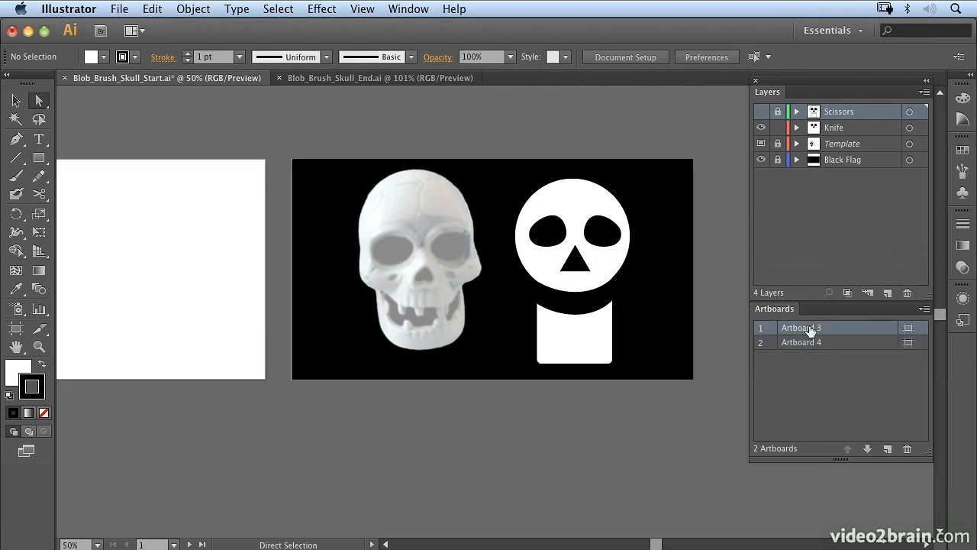
double_click(762, 330)
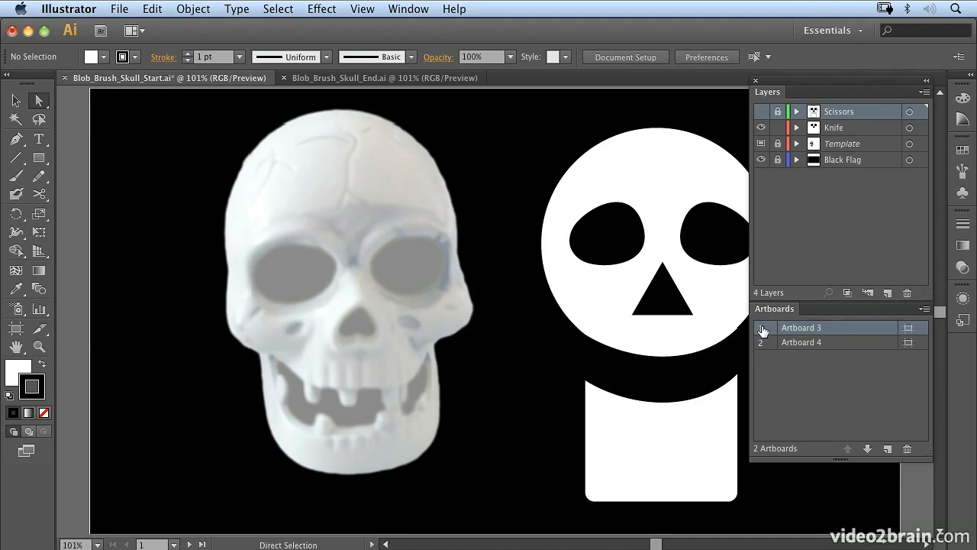
double_click(762, 344)
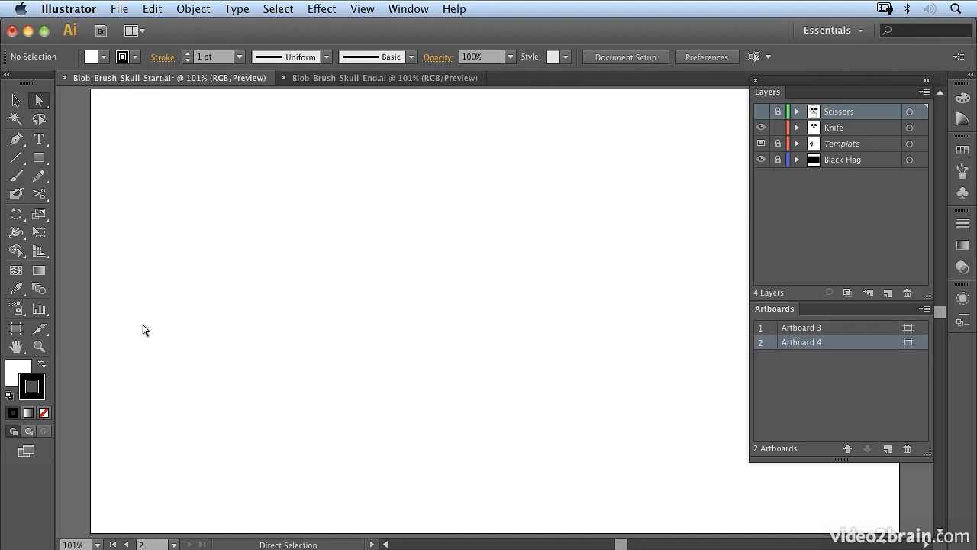
Activate the Blob Brush on the Knife layer and set its brush size to 99 pt
left_click(15, 195)
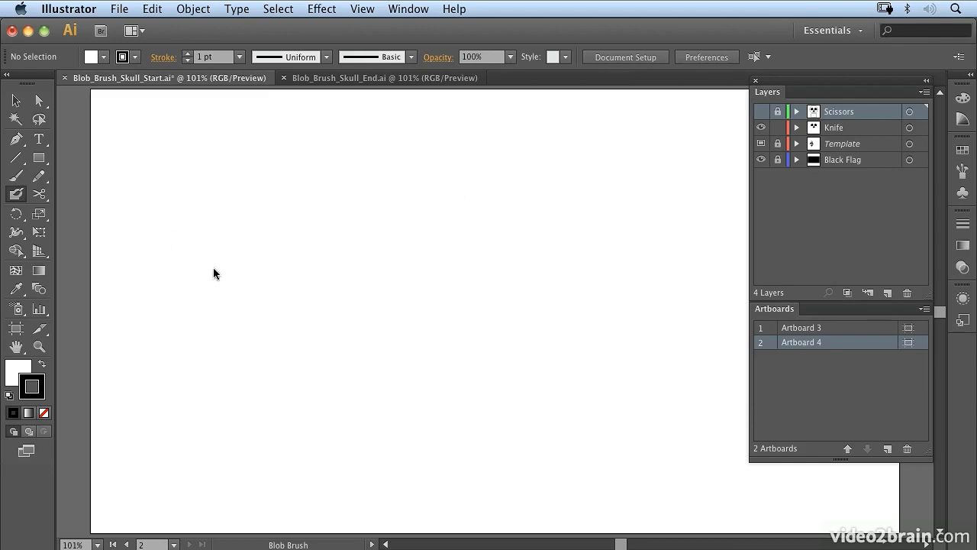
left_click(853, 130)
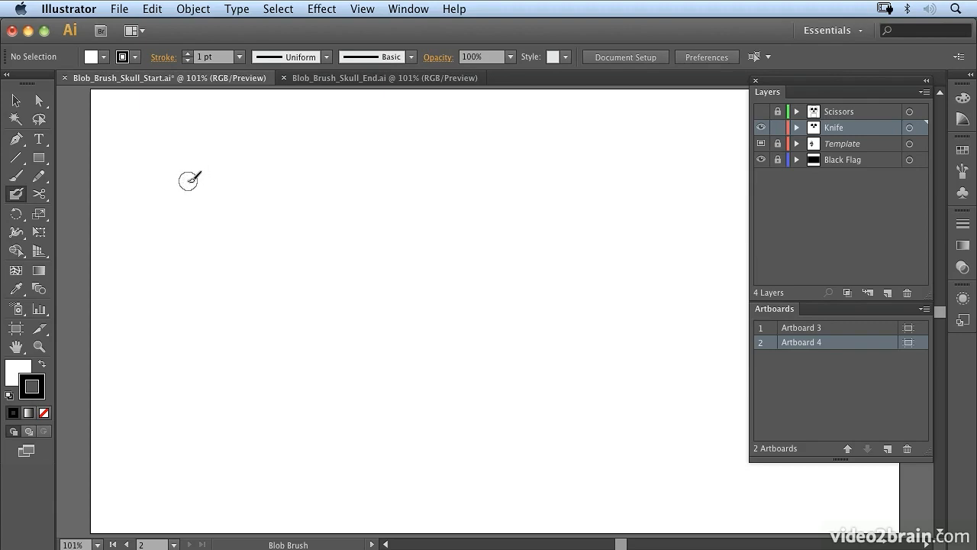
key("bracketright")
key("bracketright")
key("bracketright")
key("bracketright")
key("bracketright")
key("bracketright")
double_click(12, 199)
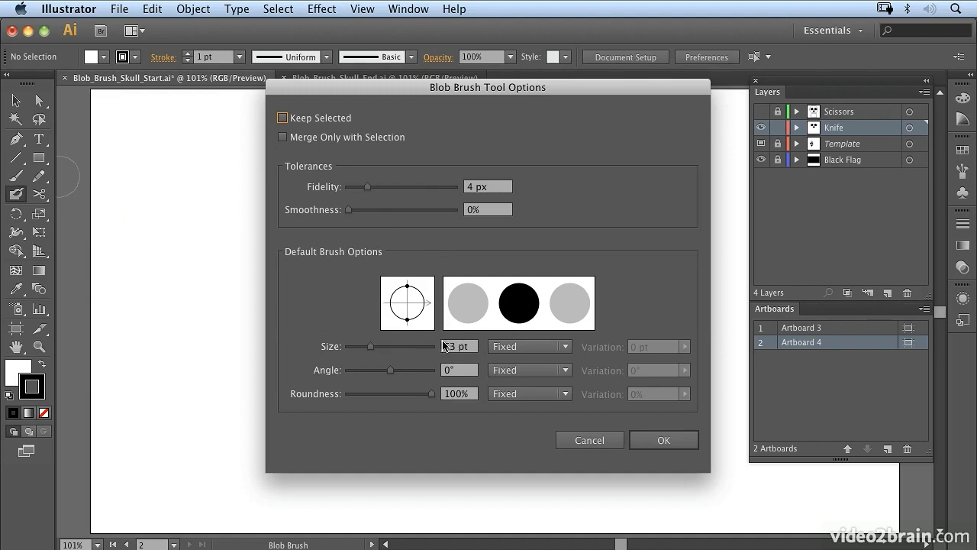
left_click_drag(374, 349, 391, 348)
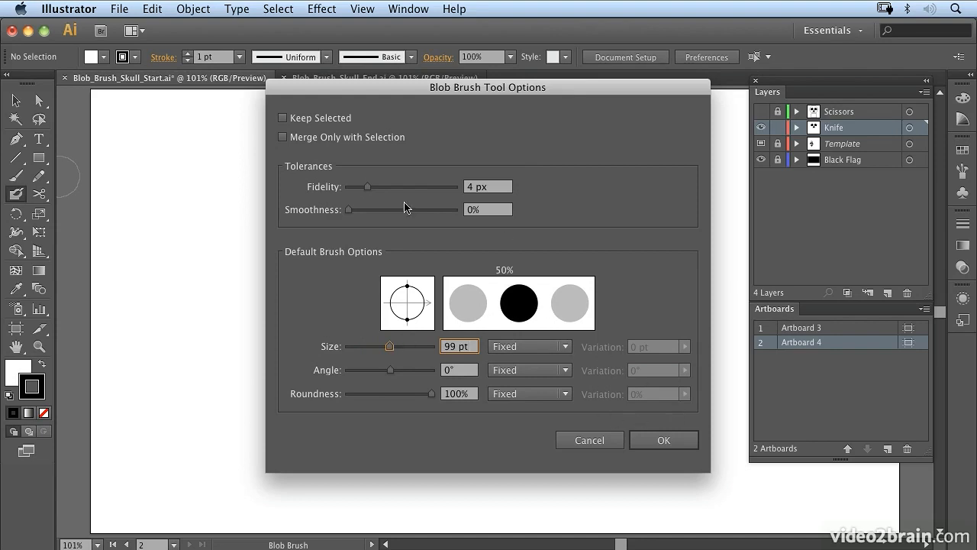
left_click(661, 440)
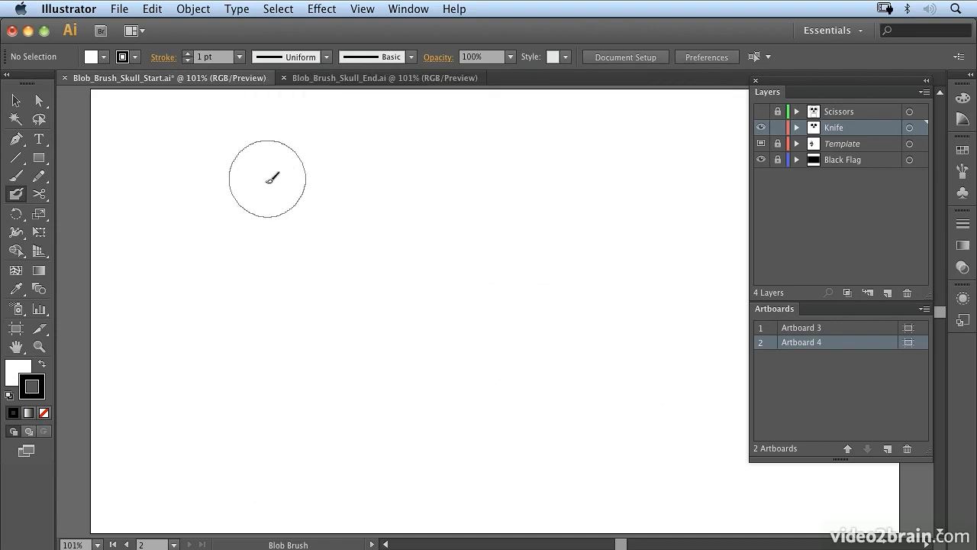
Paint a thick black diagonal band on Artboard 4, extend it with an overlapping stroke, and select the merged path
mouse_move(227, 175)
left_mouse_down()
mouse_move(205, 209)
mouse_move(262, 194)
mouse_move(234, 234)
mouse_move(299, 219)
mouse_move(295, 274)
mouse_move(364, 267)
mouse_move(342, 290)
mouse_move(368, 304)
mouse_move(412, 282)
mouse_move(419, 305)
left_mouse_up()
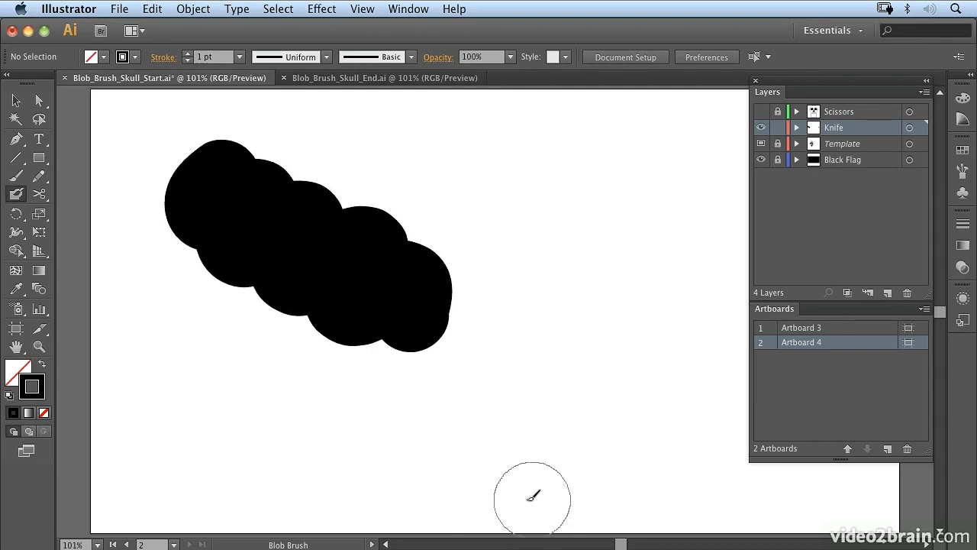
left_click(15, 102)
key("super+a")
key("shift+b")
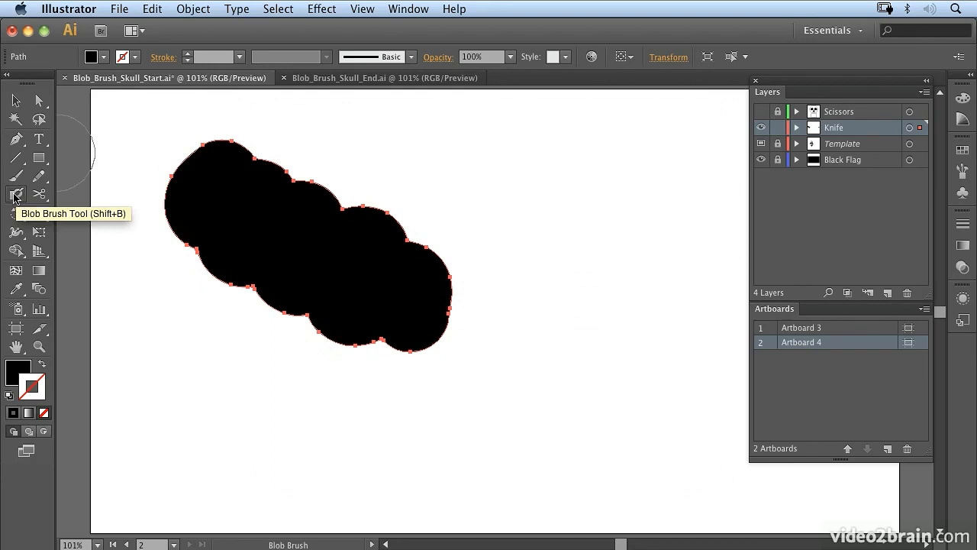
mouse_move(449, 291)
left_mouse_down()
mouse_move(545, 317)
mouse_move(569, 327)
left_mouse_up()
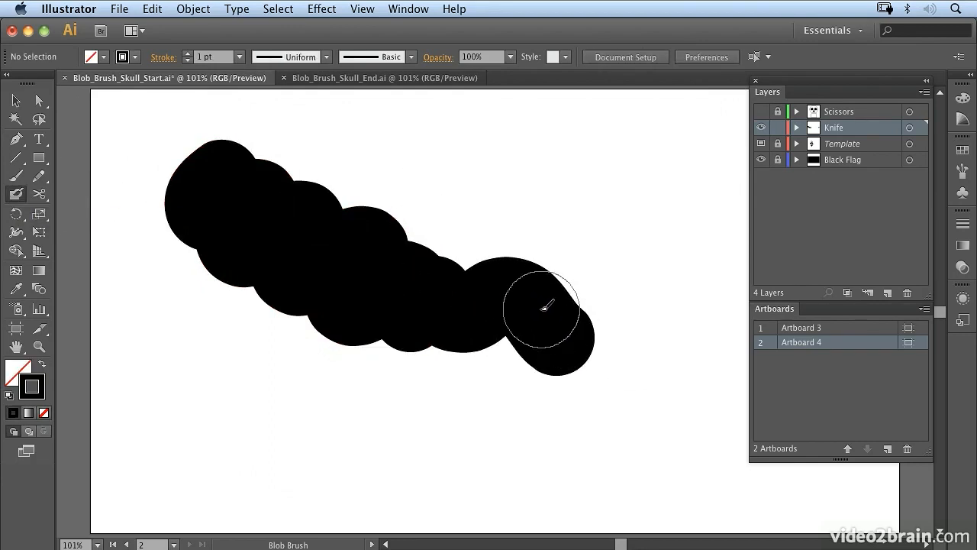
left_click(541, 315, "super")
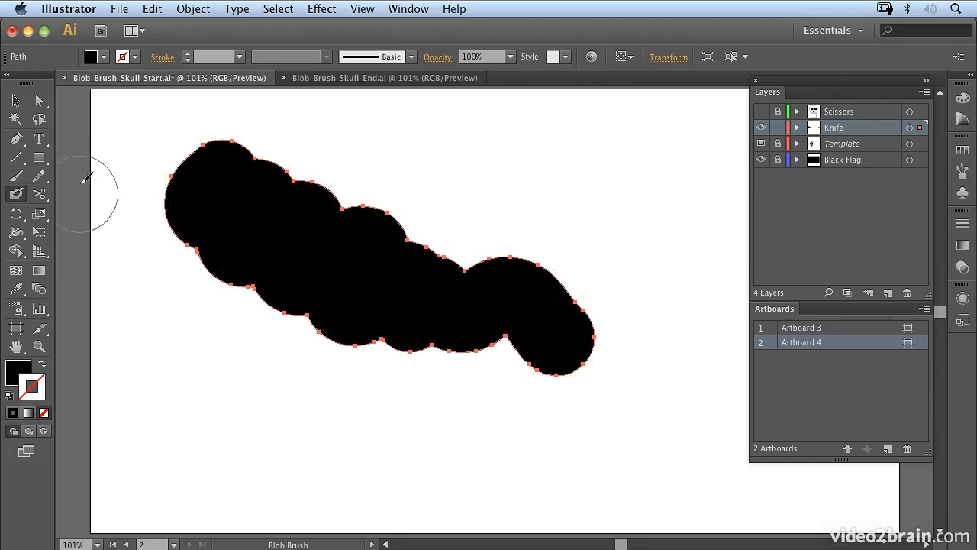
Enable Keep Selected for the Blob Brush and paint more overlapping strokes around the shape's right end and lower edge
double_click(17, 195)
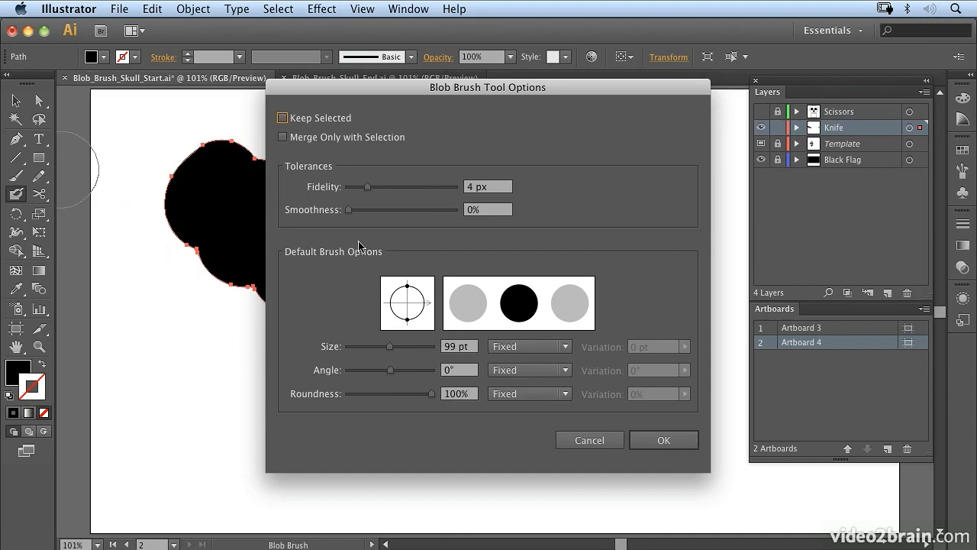
left_click(663, 441)
left_click_drag(560, 283, 609, 330)
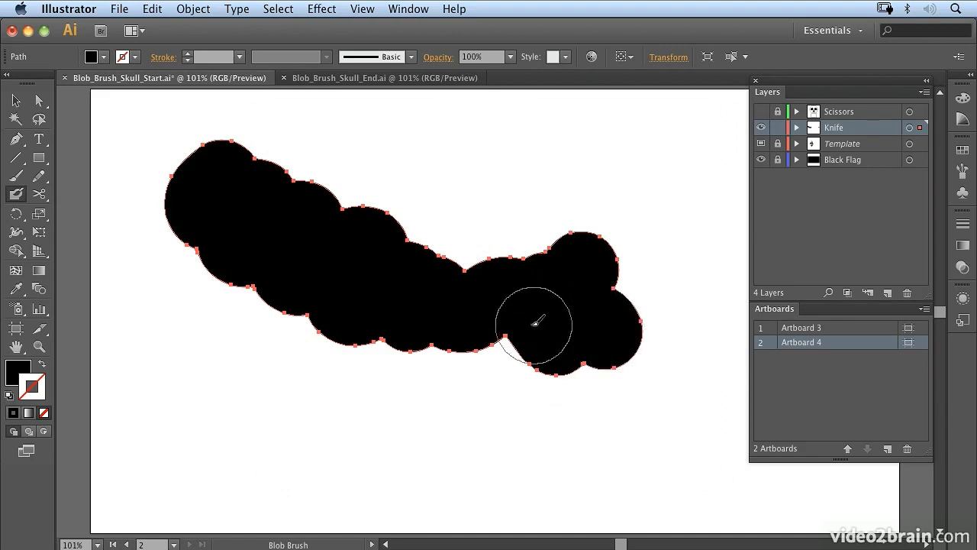
left_click_drag(532, 323, 540, 360)
mouse_move(499, 327)
left_mouse_down()
mouse_move(430, 328)
mouse_move(432, 340)
mouse_move(391, 316)
mouse_move(382, 335)
left_mouse_up()
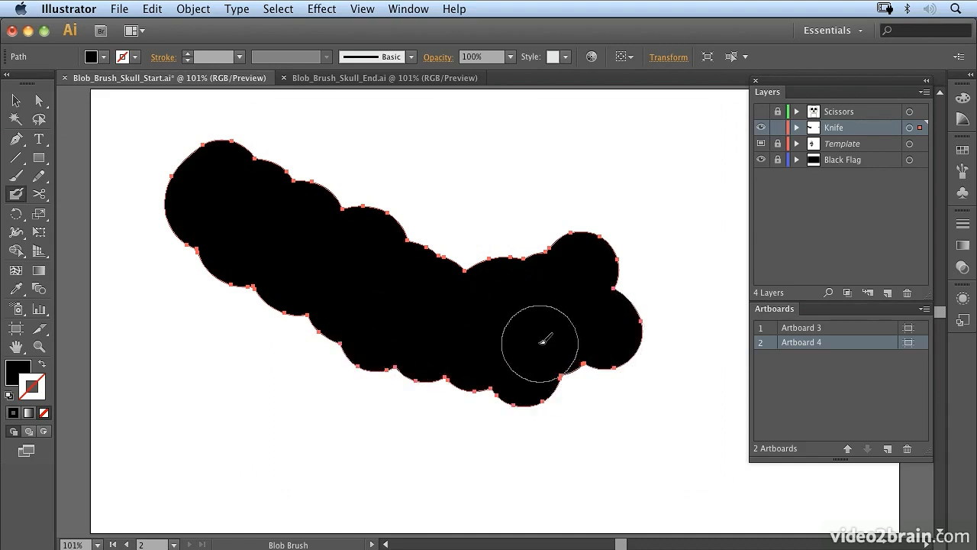
Reduce the Blob Brush to 11 pt and paint thin hair-like strokes radiating from the shape's upper right end
key("bracketleft")
key("bracketleft")
key("bracketleft")
key("bracketleft")
key("bracketleft")
key("bracketleft")
key("bracketleft")
key("bracketleft")
key("bracketleft")
key("bracketleft")
key("bracketleft")
key("bracketleft")
key("bracketleft")
key("bracketleft")
key("bracketleft")
key("bracketleft")
key("bracketleft")
key("bracketleft")
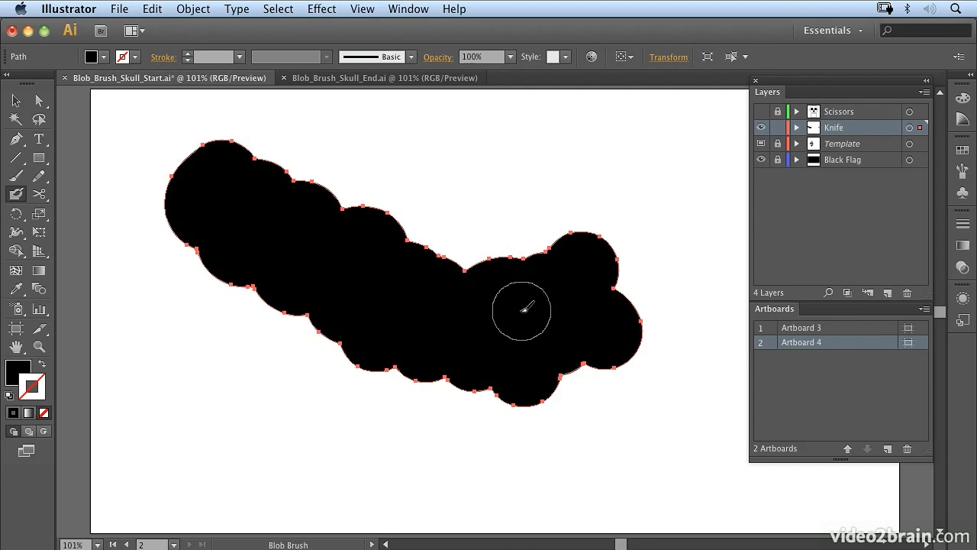
key("bracketleft")
key("bracketleft")
key("bracketleft")
key("bracketleft")
key("bracketleft")
key("bracketleft")
key("bracketleft")
key("bracketleft")
key("bracketleft")
key("bracketleft")
key("bracketleft")
key("bracketleft")
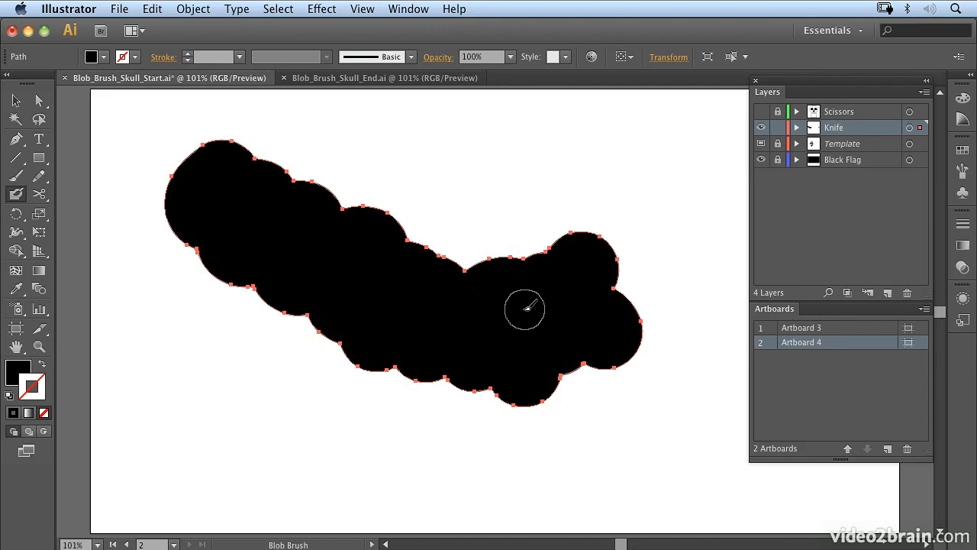
key("bracketleft")
key("bracketleft")
key("bracketleft")
key("bracketleft")
key("bracketleft")
key("bracketleft")
key("bracketleft")
key("bracketleft")
key("bracketleft")
key("bracketleft")
key("bracketleft")
key("bracketleft")
key("bracketleft")
key("bracketleft")
key("bracketleft")
key("bracketleft")
key("bracketleft")
mouse_move(471, 222)
left_mouse_down()
mouse_move(488, 259)
mouse_move(493, 217)
left_mouse_up()
mouse_move(510, 251)
left_mouse_down()
mouse_move(519, 219)
mouse_move(527, 227)
mouse_move(551, 189)
left_mouse_up()
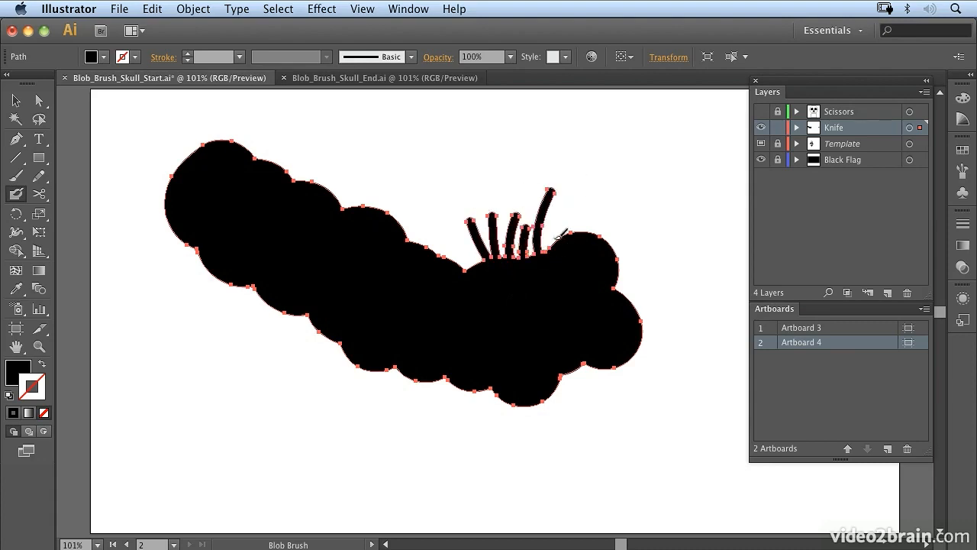
left_click_drag(560, 242, 575, 183)
mouse_move(568, 239)
left_mouse_down()
mouse_move(611, 185)
mouse_move(609, 213)
mouse_move(623, 230)
mouse_move(648, 226)
mouse_move(663, 257)
left_mouse_up()
left_click_drag(595, 246, 634, 262)
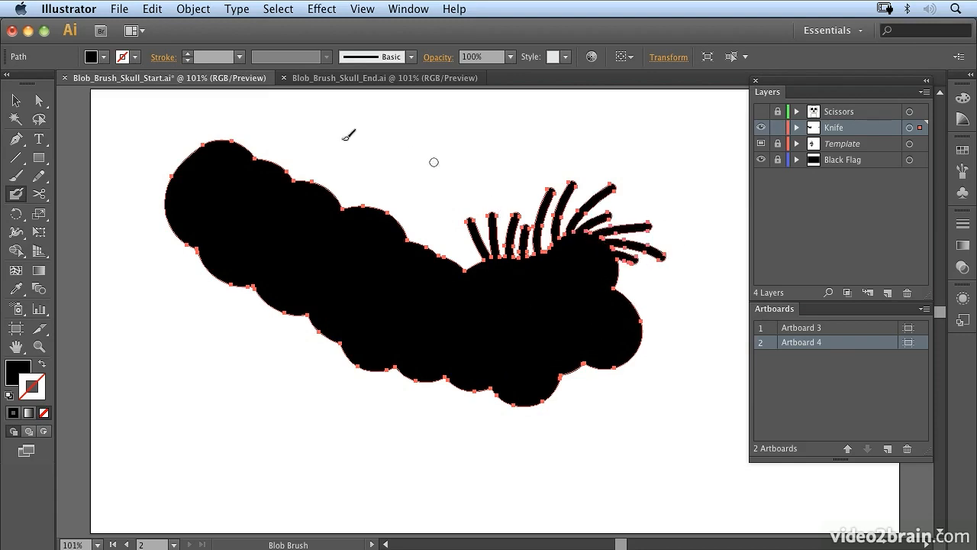
Set the Blob Brush size to 13 pt with Random control and a variation of 8 pt
double_click(15, 197)
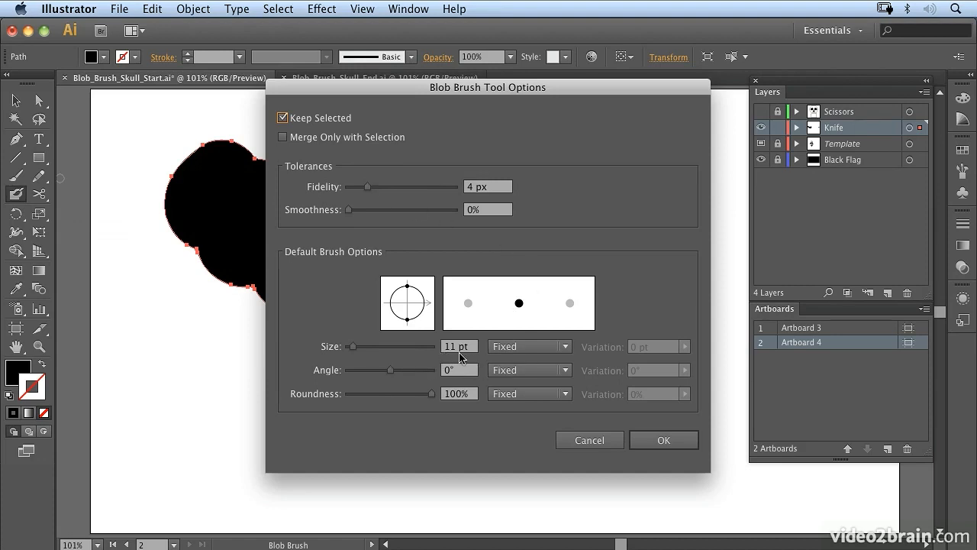
left_click(526, 347)
left_click(535, 397)
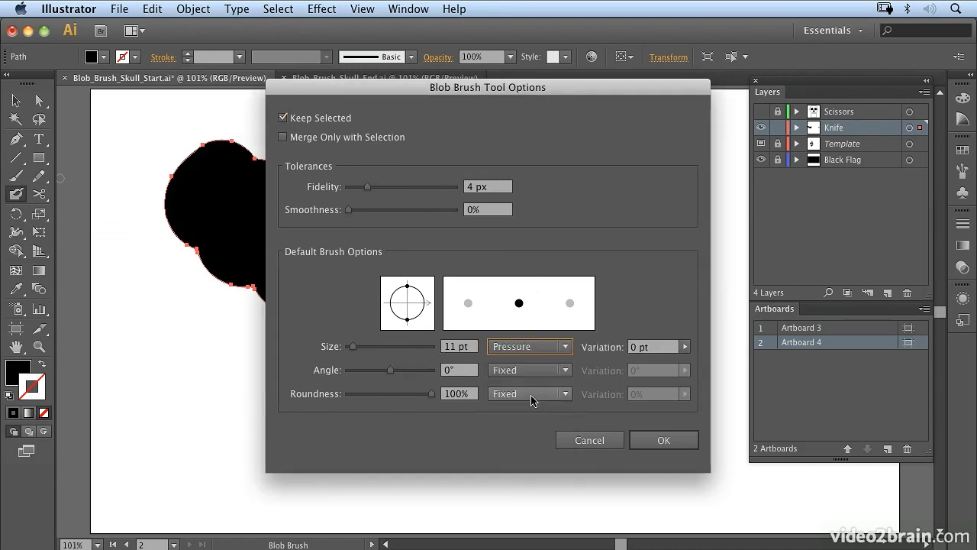
left_click(518, 348)
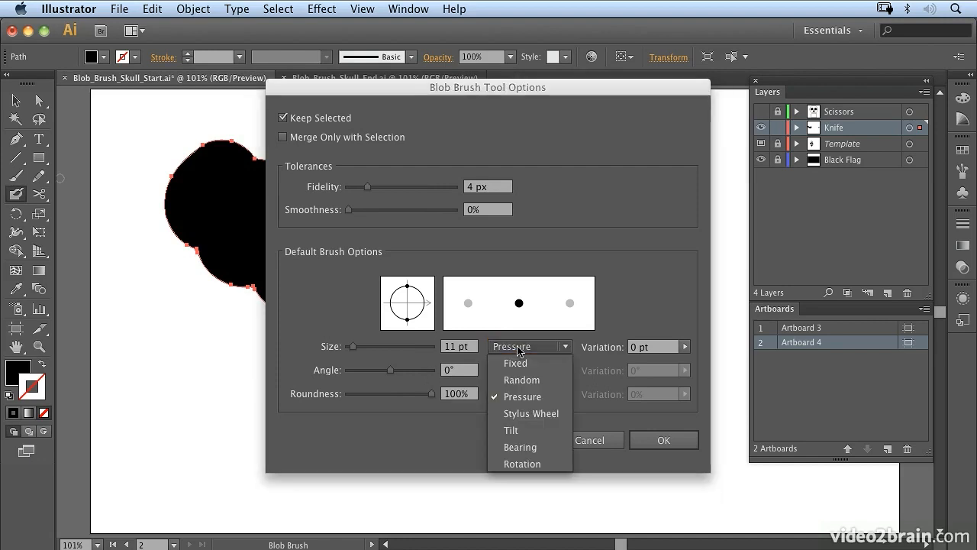
left_click(521, 379)
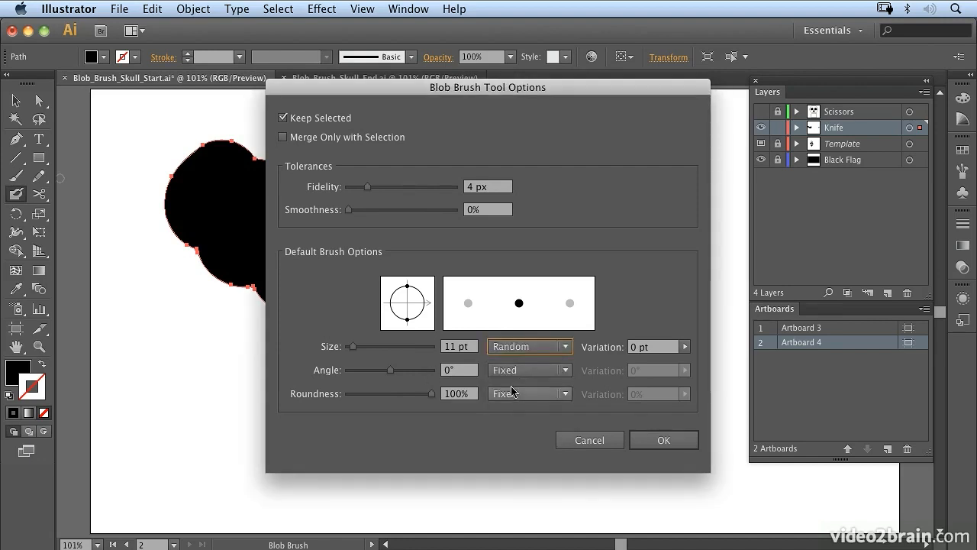
left_click_drag(351, 347, 352, 350)
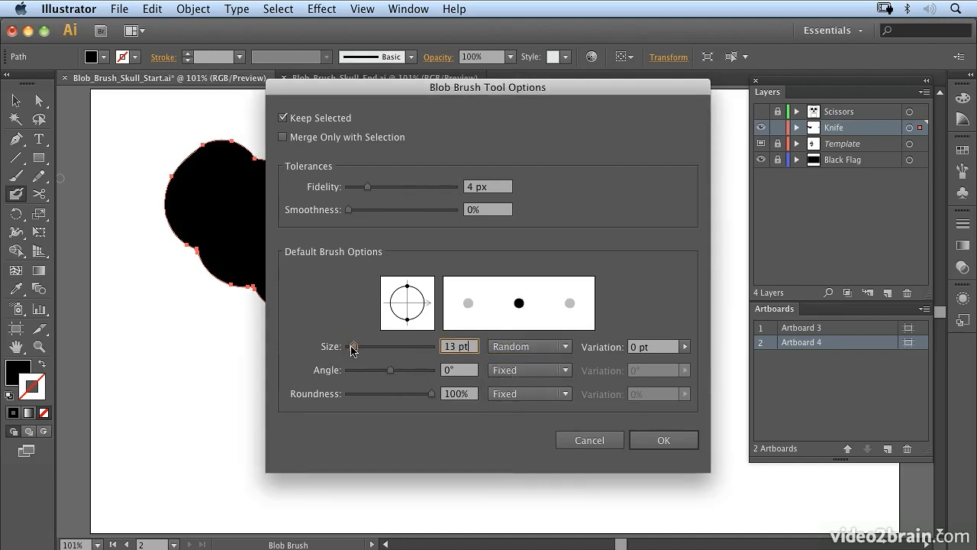
left_click(685, 346)
mouse_move(628, 365)
left_mouse_down()
mouse_move(666, 368)
mouse_move(643, 361)
left_mouse_up()
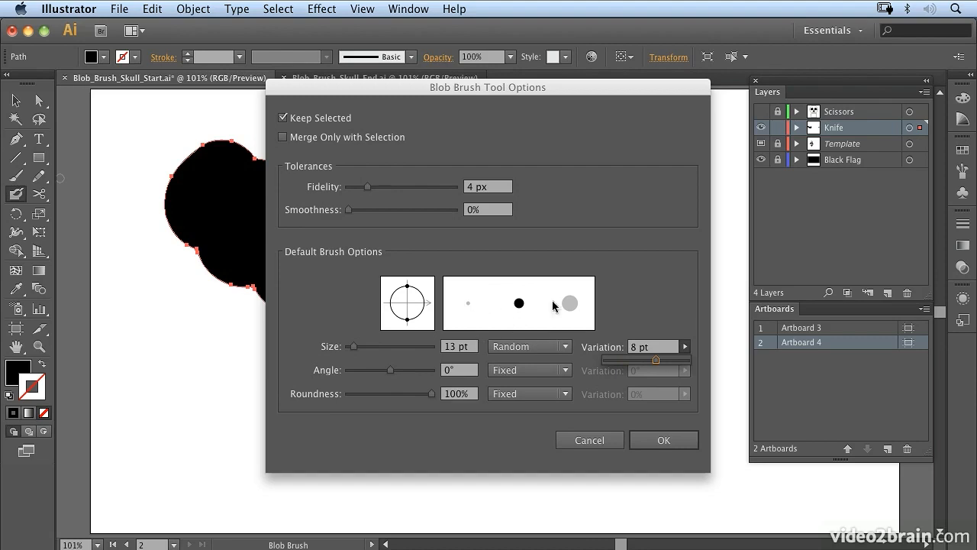
Switch the Blob Brush size control to Pressure with a 10 pt variation and apply the options
left_click(530, 347)
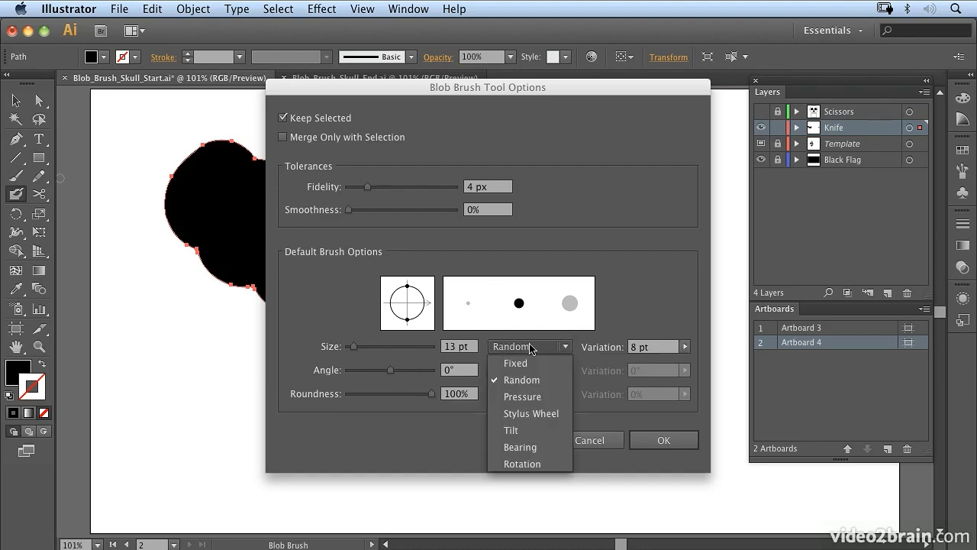
left_click(523, 397)
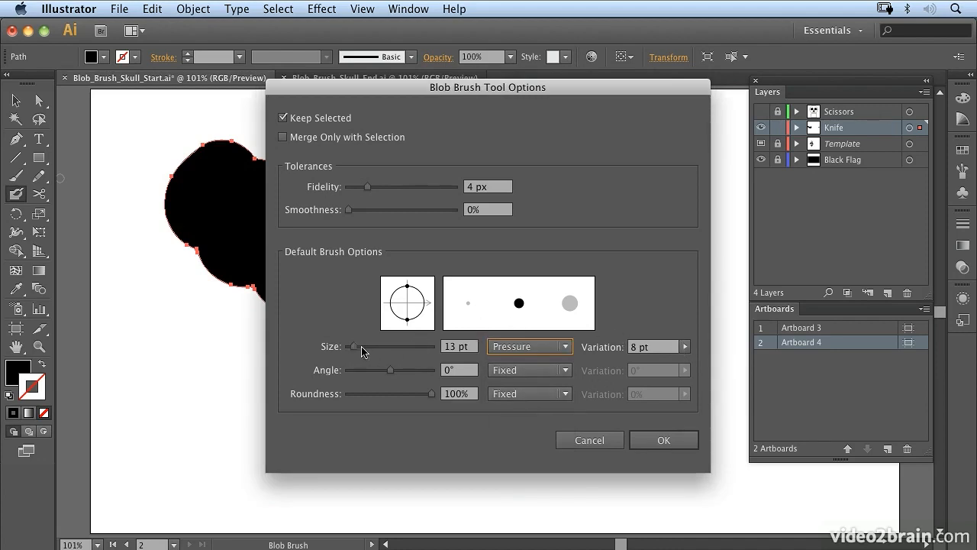
left_click(685, 346)
left_click_drag(654, 363, 670, 364)
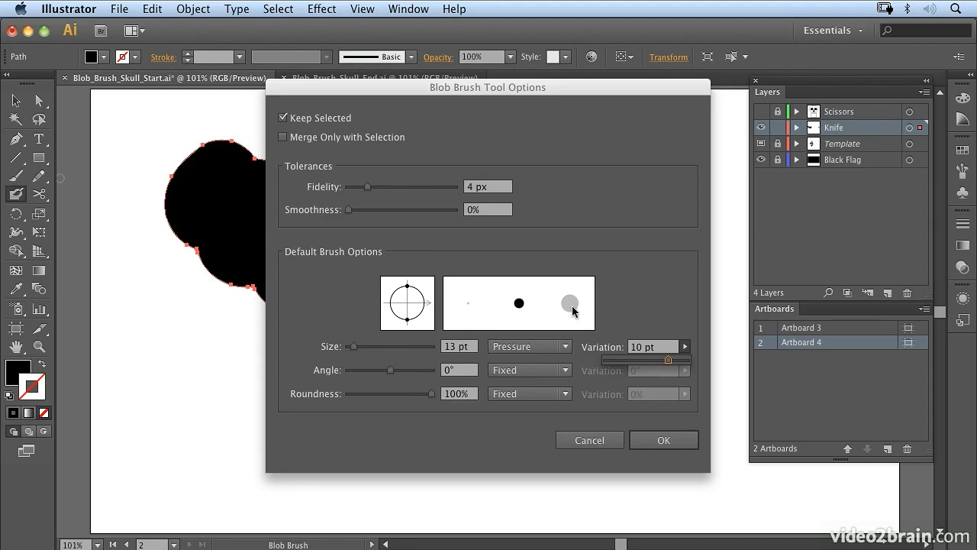
left_click(661, 441)
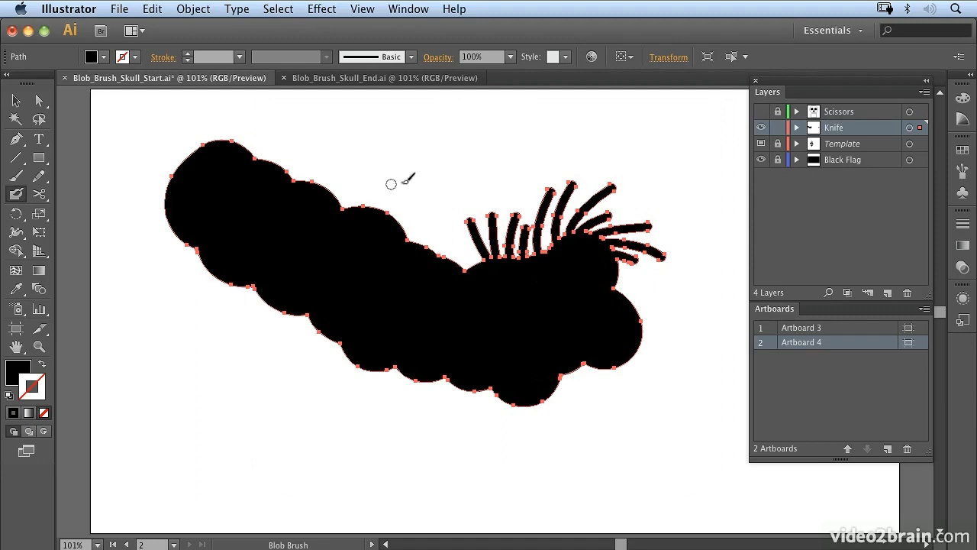
Paint thin hairs fanning from the middle hump on the shape's upper edge and a separate wavy stroke below its left part
left_click_drag(358, 205, 360, 171)
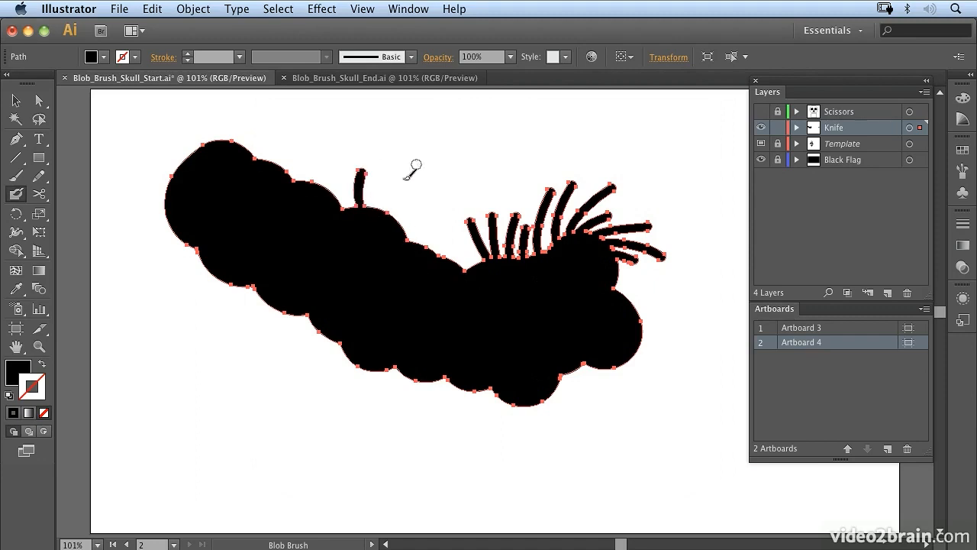
mouse_move(366, 212)
left_mouse_down()
mouse_move(386, 185)
mouse_move(420, 197)
left_mouse_up()
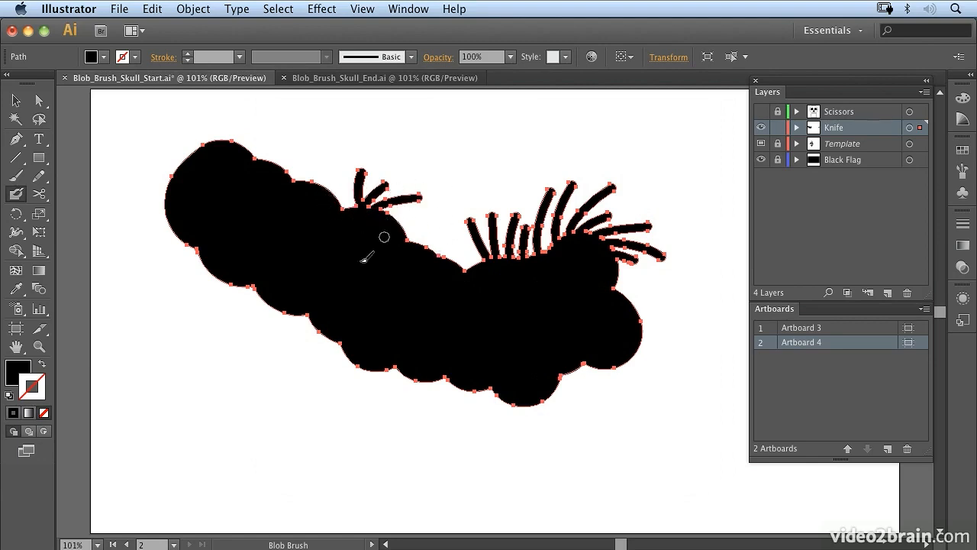
left_click_drag(354, 215, 334, 169)
left_click_drag(385, 218, 420, 218)
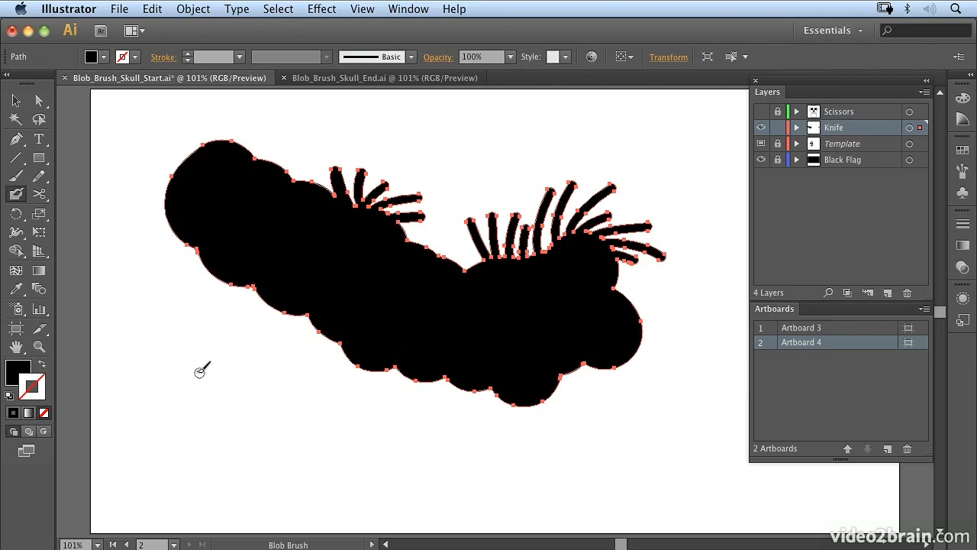
left_click_drag(190, 378, 282, 422)
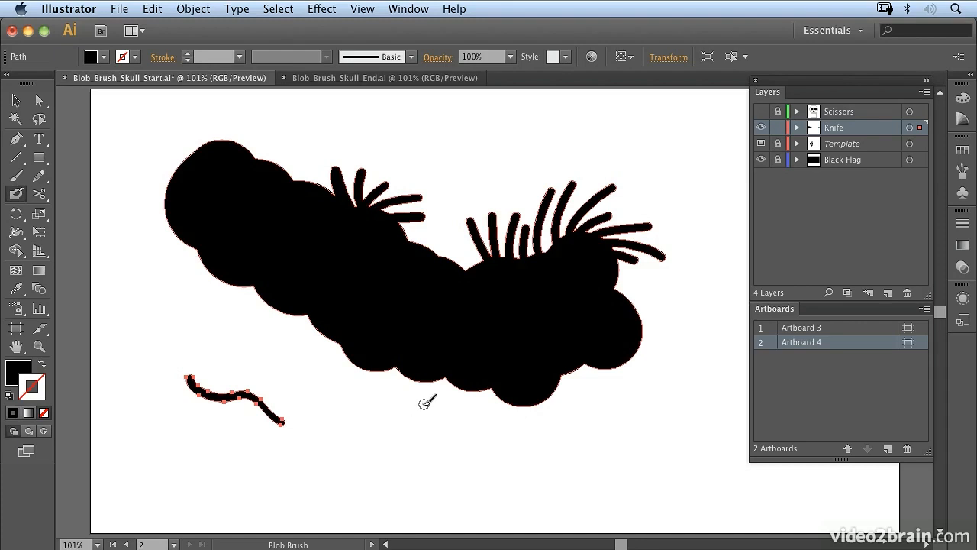
Switch to the Wacom Tablet settings in System Preferences, examine the pen's Tip Feel setting, and quit back to Illustrator
key("super")
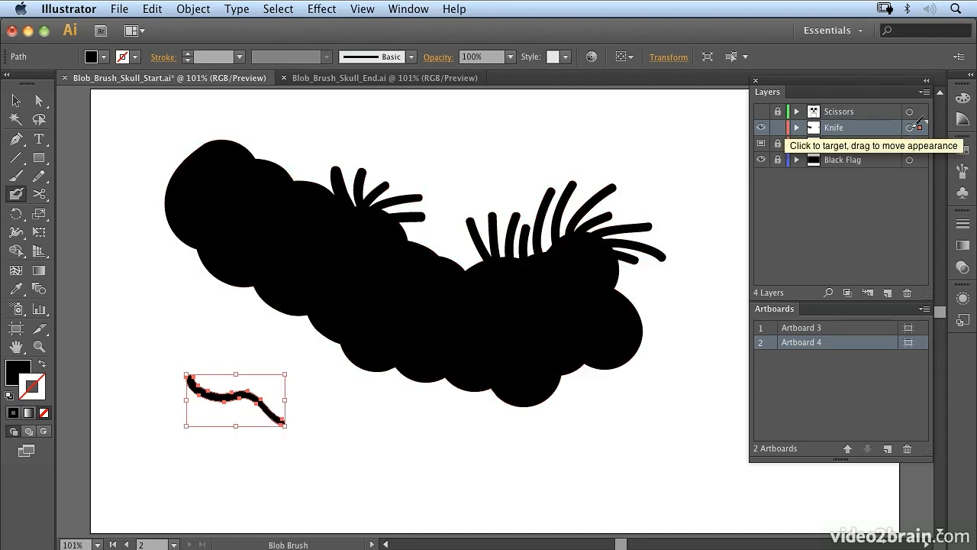
key("super")
key("super+Tab")
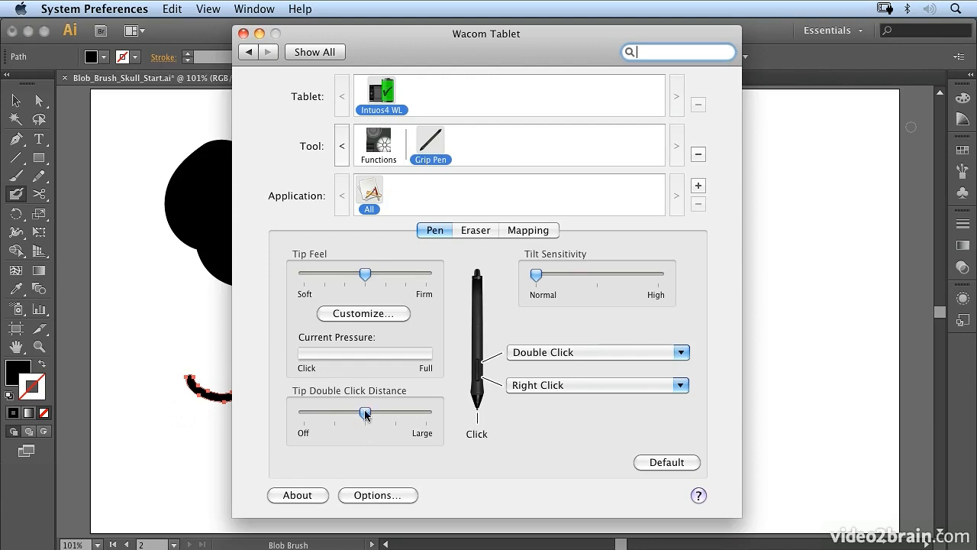
left_click_drag(363, 276, 439, 286)
key("super+q")
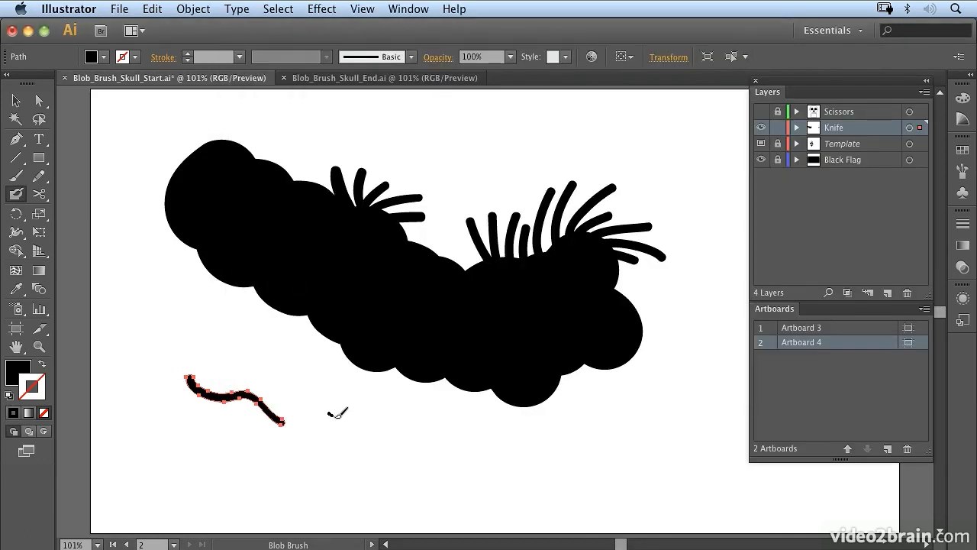
Paint a long tapered pressure stroke below the shape and short fine hairs along the shape's upper left edge
mouse_move(369, 427)
left_mouse_down()
mouse_move(525, 463)
mouse_move(598, 452)
left_mouse_up()
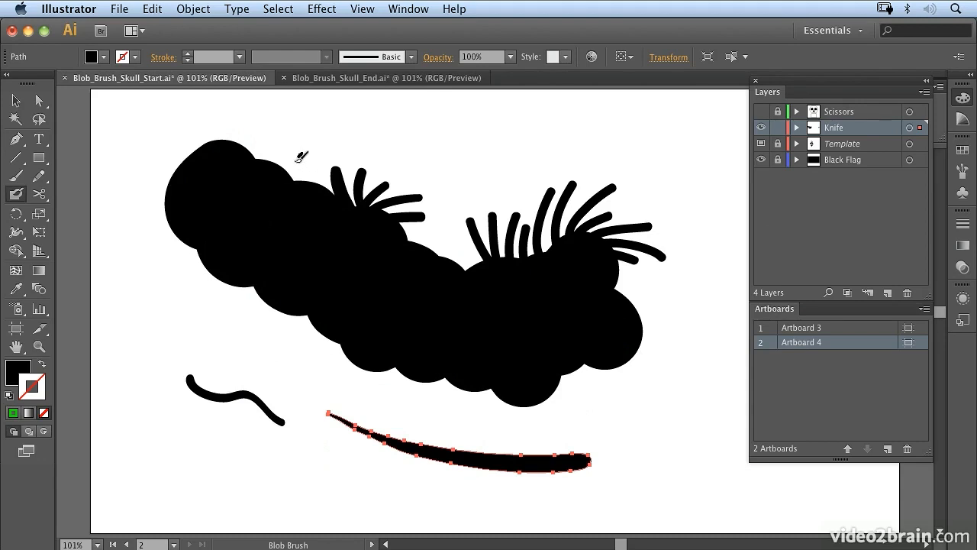
left_click_drag(301, 155, 325, 200)
left_click_drag(278, 142, 294, 177)
key("ctrl+z")
left_click_drag(233, 127, 228, 171)
left_click_drag(222, 126, 210, 169)
left_click_drag(184, 137, 246, 208)
mouse_move(160, 159)
left_mouse_down()
mouse_move(212, 205)
mouse_move(254, 219)
left_mouse_up()
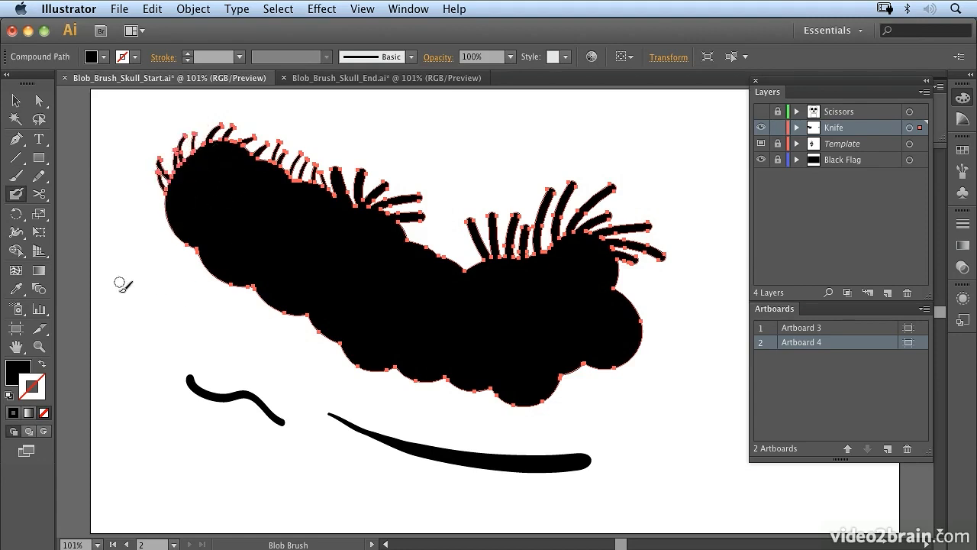
Try the red stroke color BF002A on the selected hairy shape, undo it and leave the artwork deselected
left_click(964, 102)
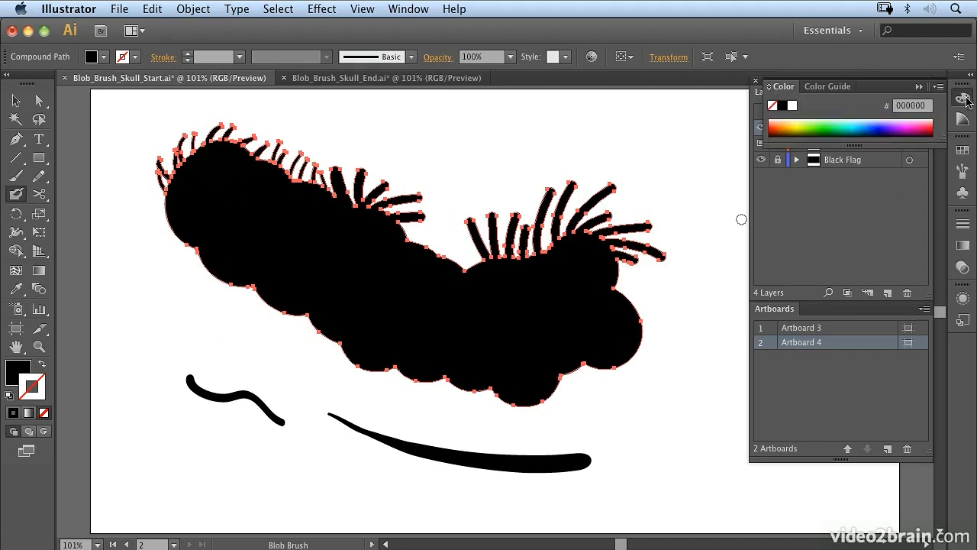
left_click(928, 123)
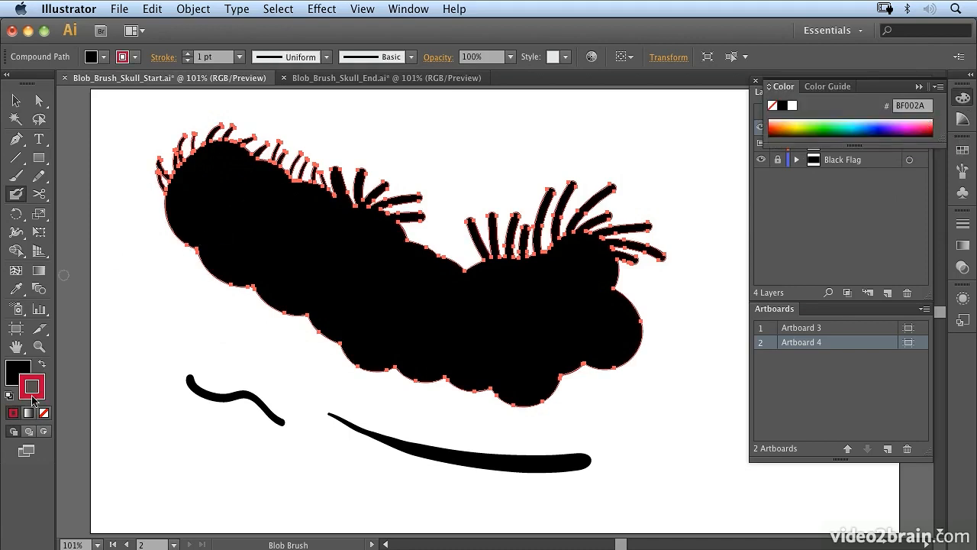
left_click(15, 100)
left_click(111, 152)
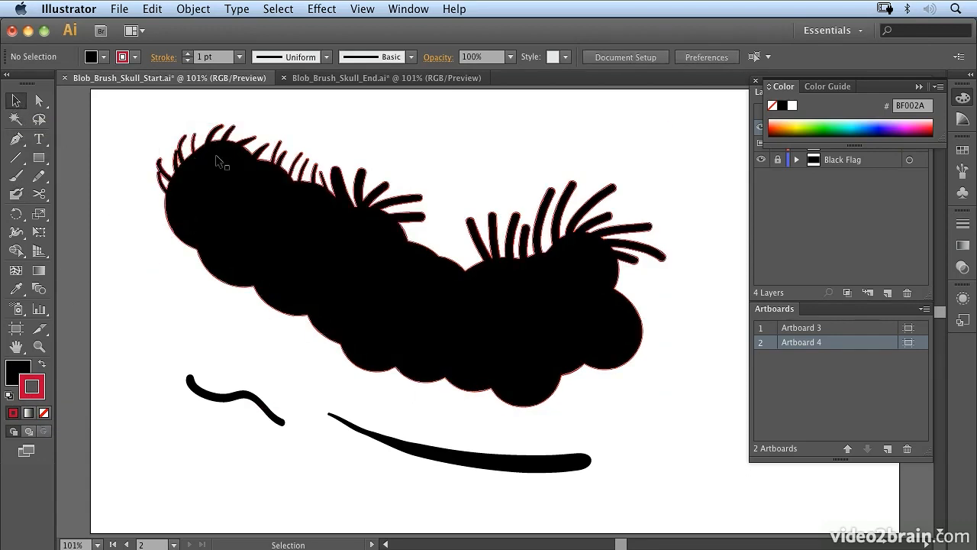
left_click(152, 9)
left_click(174, 28)
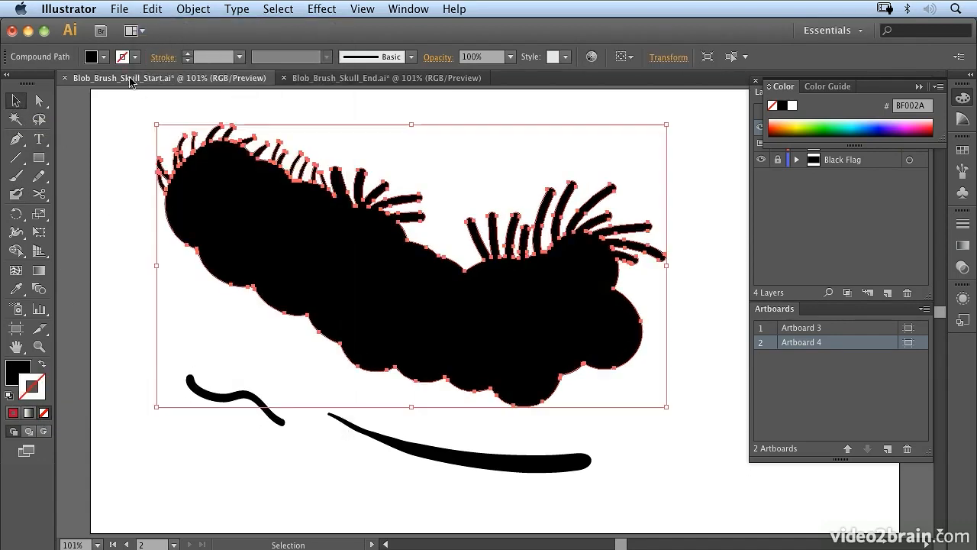
left_click(113, 166)
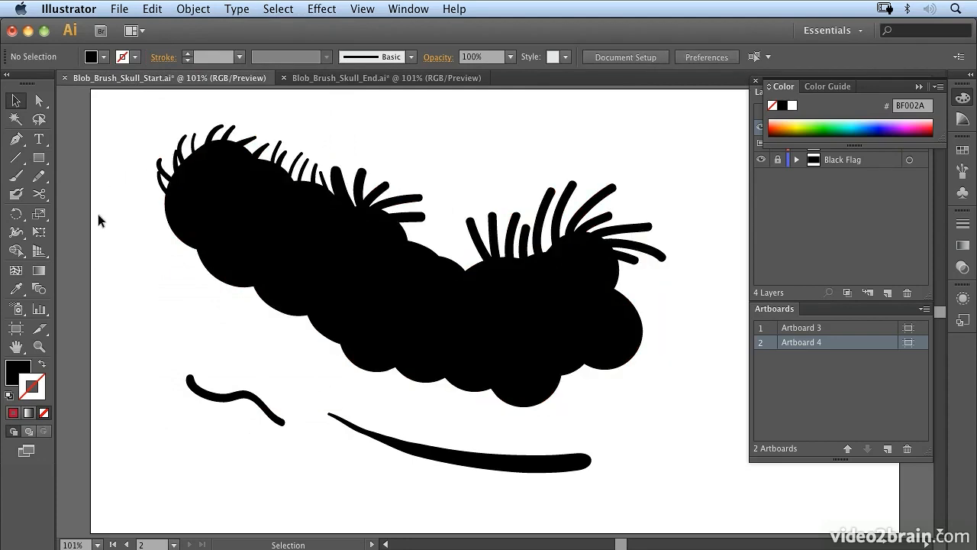
Set the stroke color to red D40029 and paint four curved Blob Brush strokes with blob ends across the shape's lower edge
left_click(933, 123)
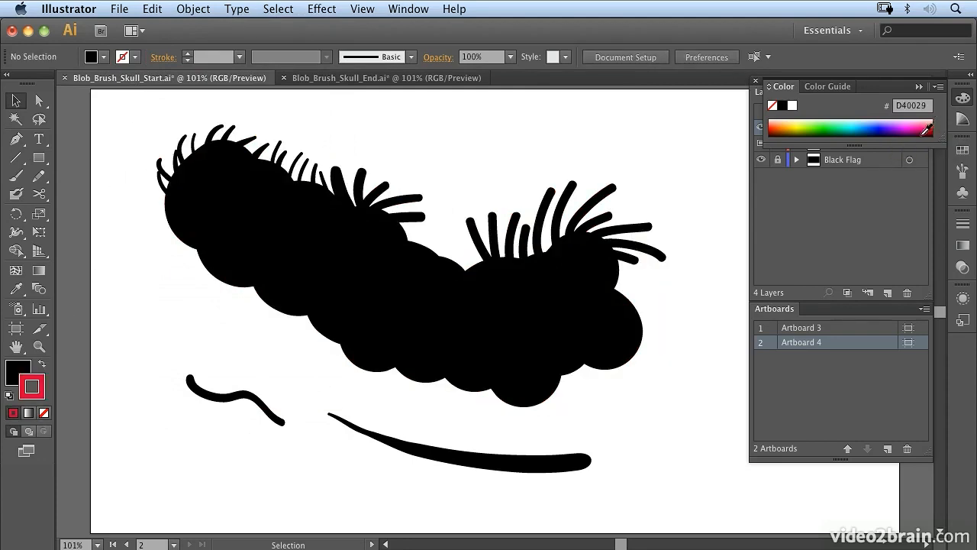
left_click(16, 194)
mouse_move(126, 255)
left_mouse_down()
mouse_move(189, 249)
mouse_move(206, 207)
mouse_move(257, 243)
left_mouse_up()
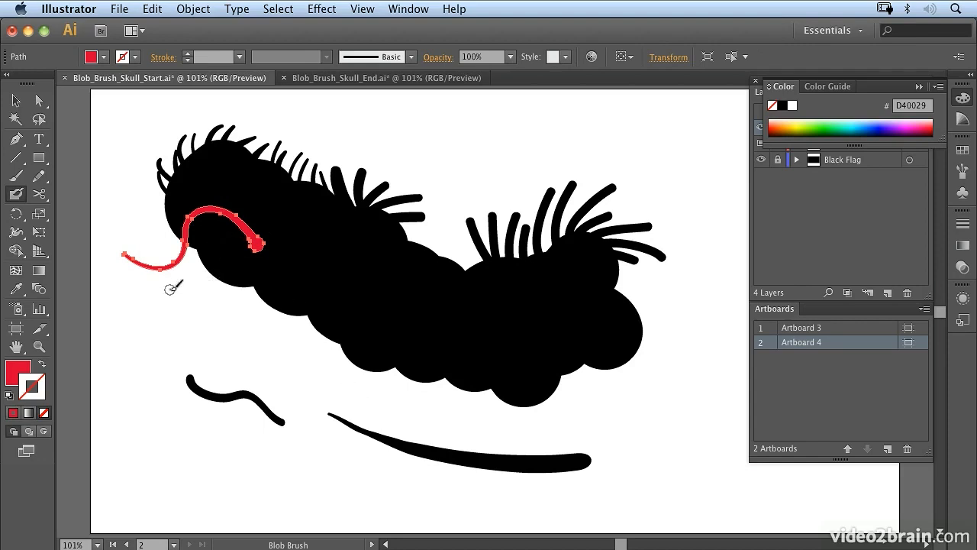
mouse_move(167, 289)
left_mouse_down()
mouse_move(208, 307)
mouse_move(264, 271)
mouse_move(290, 272)
mouse_move(312, 284)
left_mouse_up()
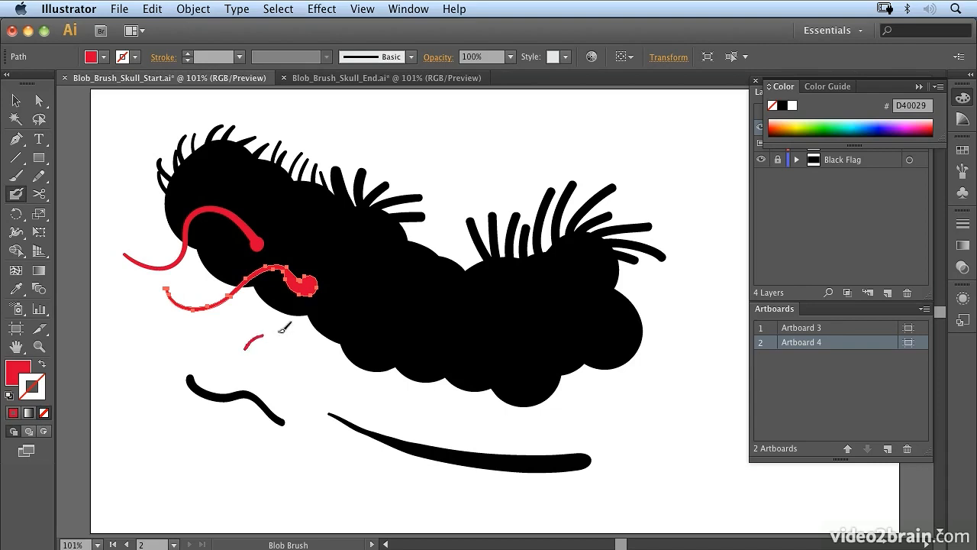
mouse_move(282, 328)
left_mouse_down()
mouse_move(317, 352)
mouse_move(377, 317)
left_mouse_up()
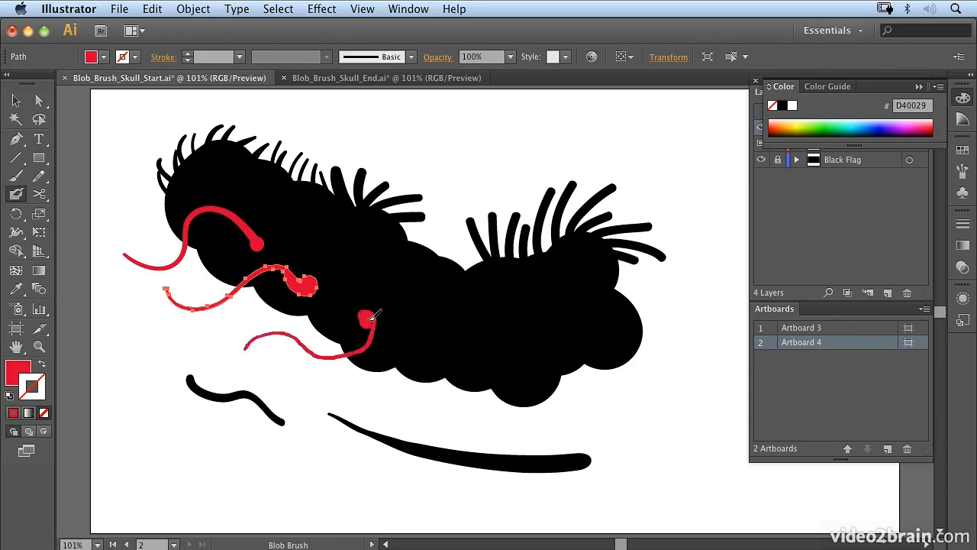
mouse_move(350, 397)
left_mouse_down()
mouse_move(407, 398)
mouse_move(435, 339)
mouse_move(428, 348)
left_mouse_up()
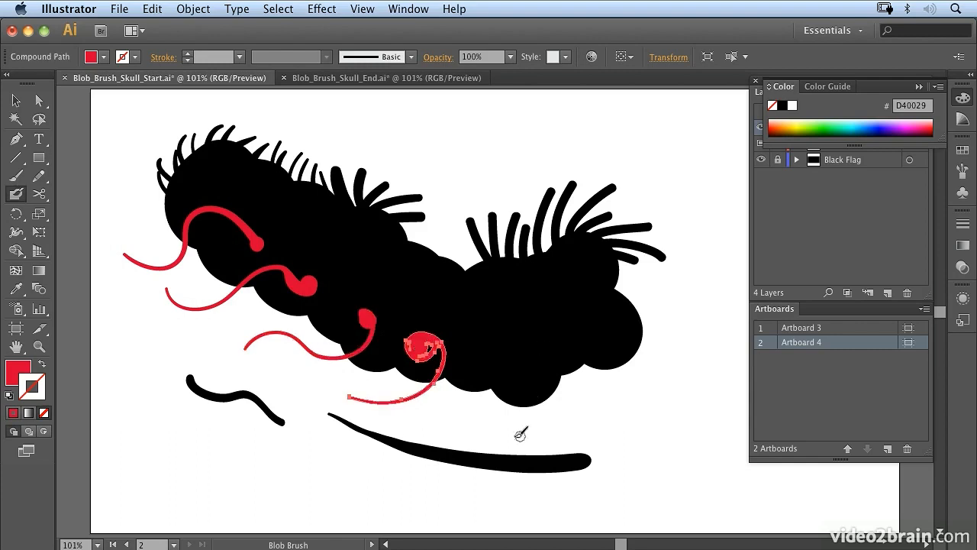
Set the Blob Brush size to 29 pt with a 22 pt Pressure variation and apply the options
double_click(17, 195)
left_click_drag(353, 345, 359, 346)
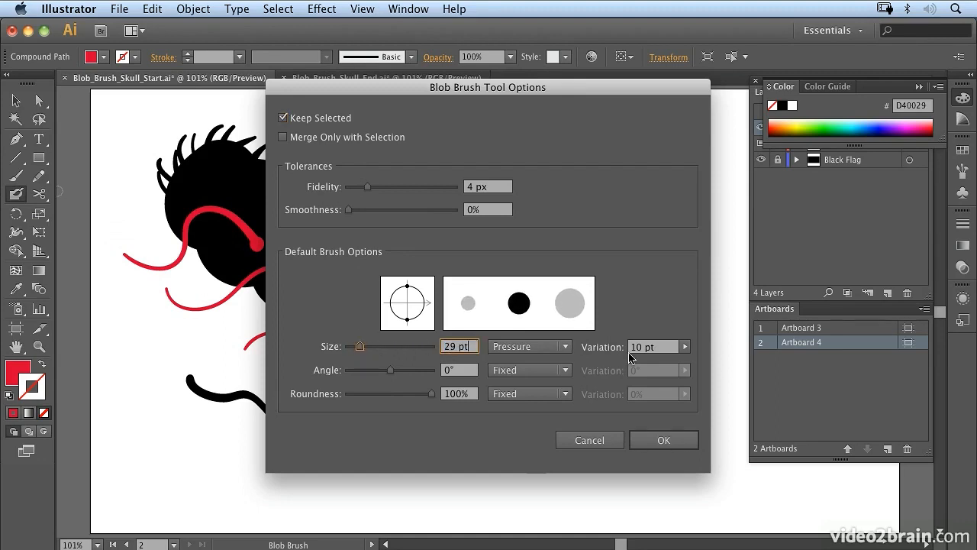
left_click(684, 348)
left_click_drag(639, 365, 667, 365)
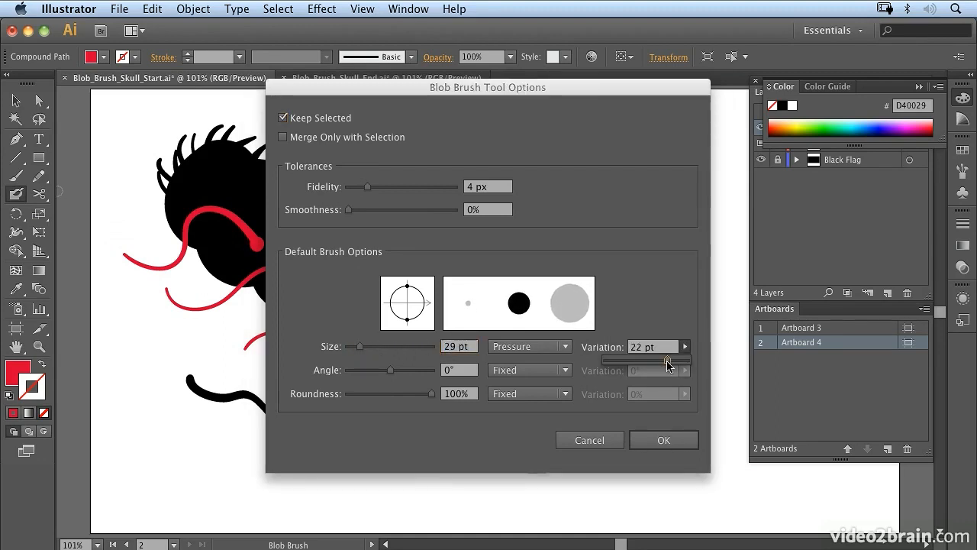
left_click(663, 440)
Paint a fifth red stroke near the shape's lower right and a thick red band joining the blob ends of all five strokes
mouse_move(448, 417)
left_mouse_down()
mouse_move(484, 401)
mouse_move(458, 412)
mouse_move(523, 420)
mouse_move(544, 389)
mouse_move(537, 358)
left_mouse_up()
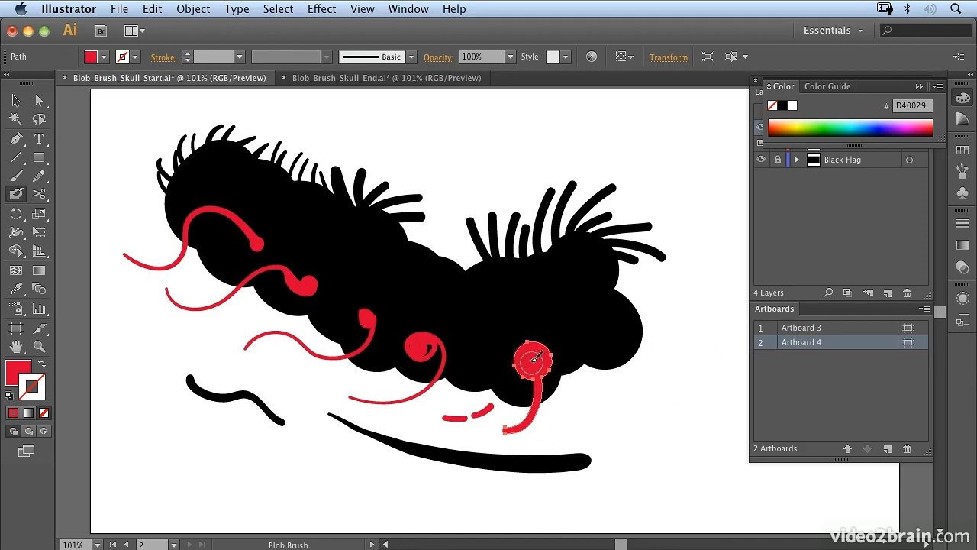
mouse_move(516, 356)
left_mouse_down()
mouse_move(400, 337)
mouse_move(244, 236)
left_mouse_up()
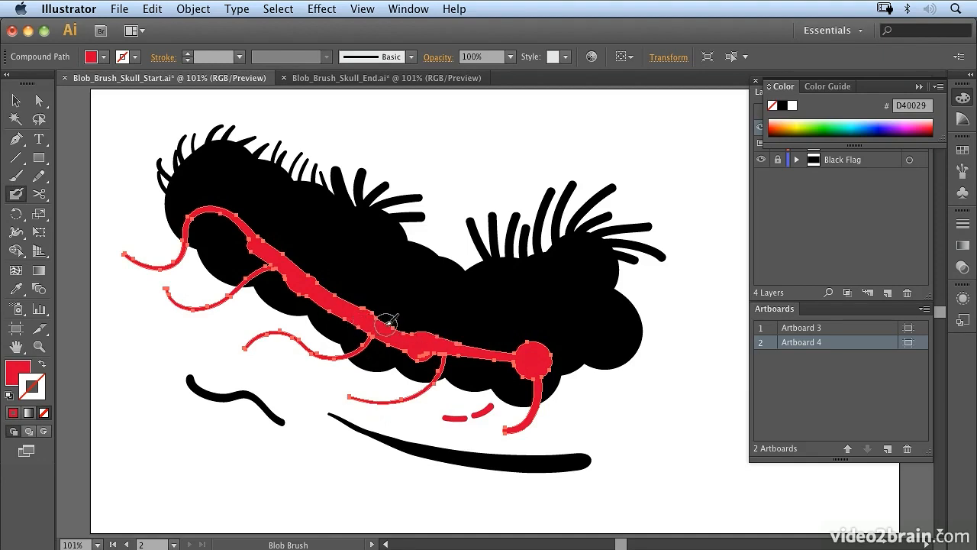
left_click_drag(425, 351, 490, 366)
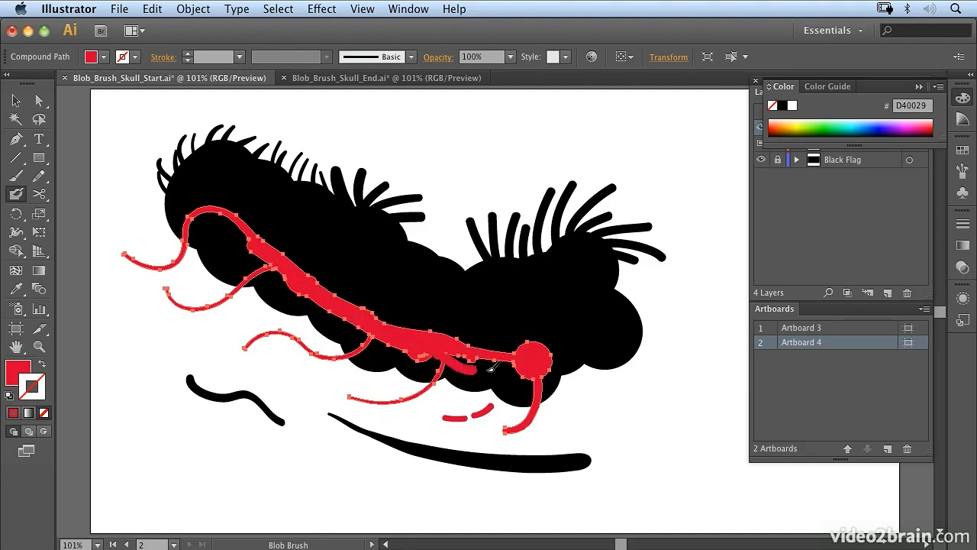
mouse_move(429, 356)
left_mouse_down()
mouse_move(507, 367)
mouse_move(460, 350)
mouse_move(537, 356)
left_mouse_up()
left_click_drag(433, 347, 535, 363)
left_click_drag(480, 350, 540, 357)
left_click_drag(465, 354, 549, 346)
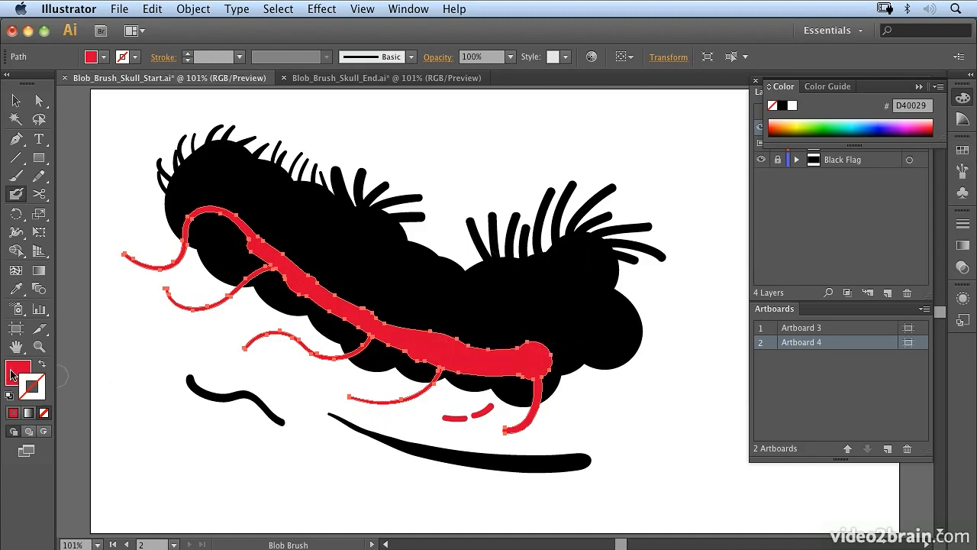
Change the fill to pinkish red E90047 and paint a patch over the right part of the red band
left_click(922, 127)
mouse_move(459, 346)
left_mouse_down()
mouse_move(486, 325)
mouse_move(478, 361)
mouse_move(513, 362)
left_mouse_up()
mouse_move(484, 322)
left_mouse_down()
mouse_move(481, 356)
mouse_move(482, 323)
mouse_move(513, 353)
mouse_move(477, 322)
mouse_move(513, 355)
mouse_move(474, 340)
mouse_move(500, 342)
left_mouse_up()
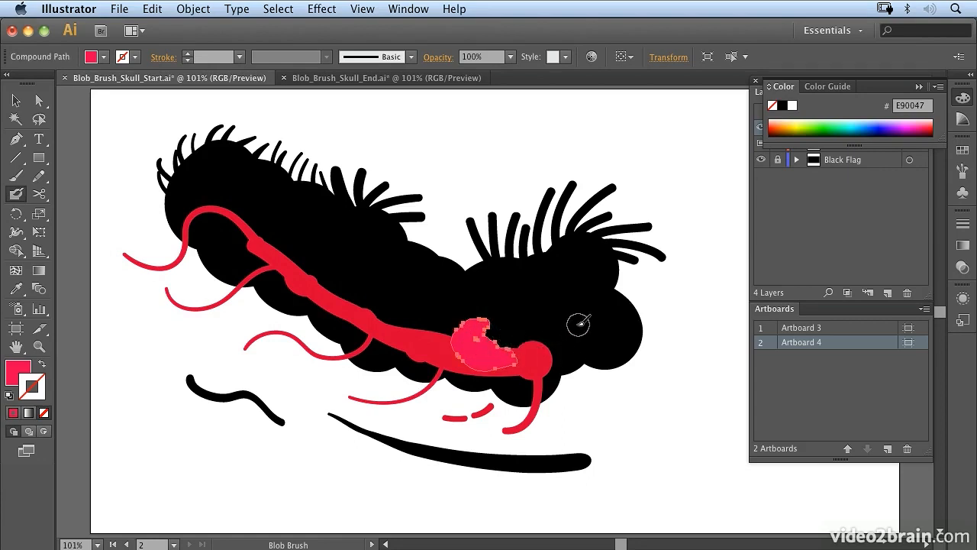
Set the fill to black 000000 and paint loose strokes over the right end of the red band
left_click(782, 109)
mouse_move(516, 336)
left_mouse_down()
mouse_move(541, 355)
mouse_move(507, 359)
left_mouse_up()
left_click_drag(548, 316, 527, 364)
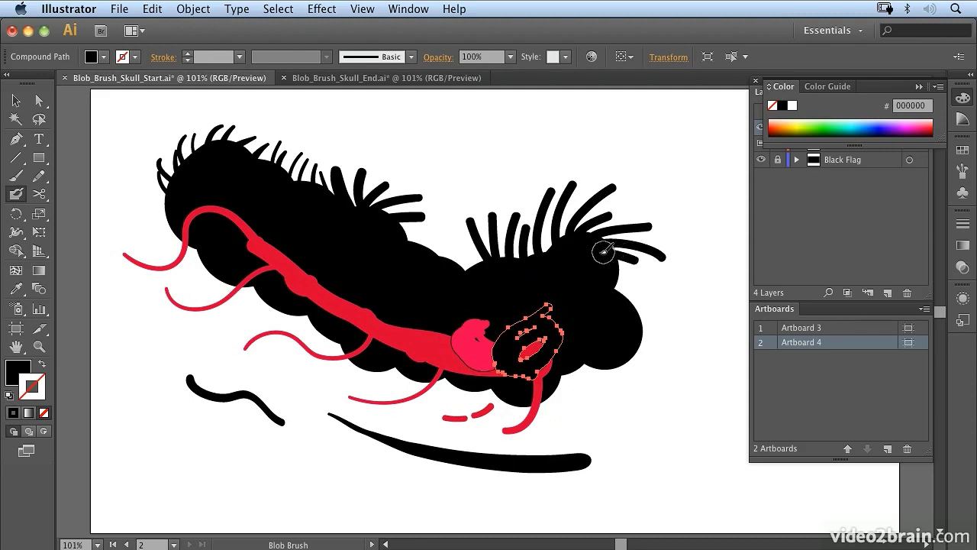
Paint two short black spikes off the shape's right edge and a thick black stroke across the band beside the pink patch
mouse_move(639, 290)
left_mouse_down()
mouse_move(609, 284)
mouse_move(677, 296)
left_mouse_up()
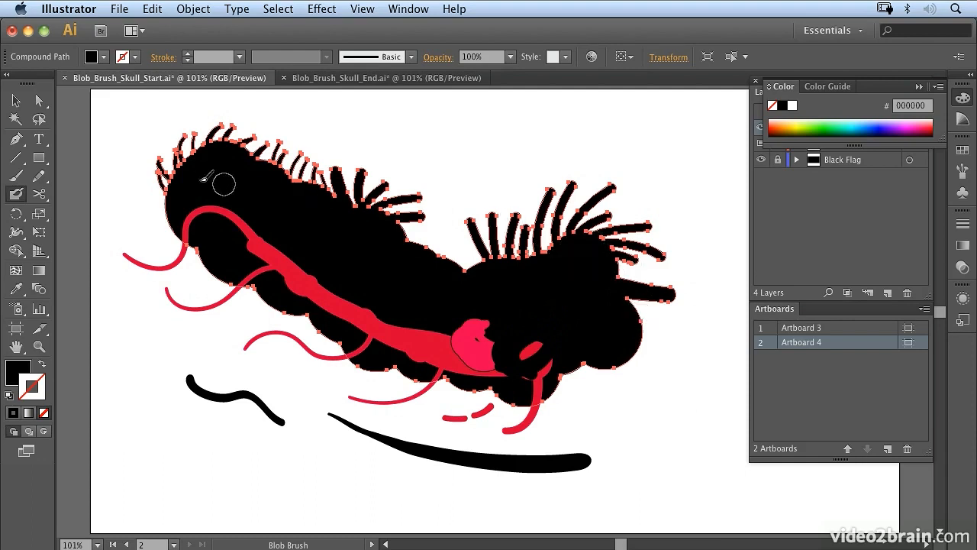
mouse_move(638, 304)
left_mouse_down()
mouse_move(655, 309)
mouse_move(627, 294)
mouse_move(648, 306)
left_mouse_up()
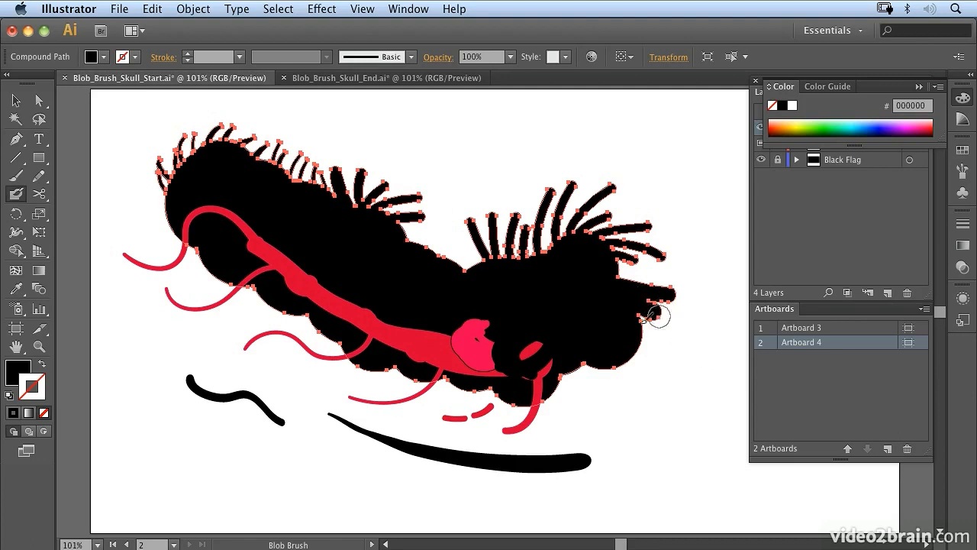
mouse_move(430, 301)
left_mouse_down()
mouse_move(467, 359)
mouse_move(436, 312)
left_mouse_up()
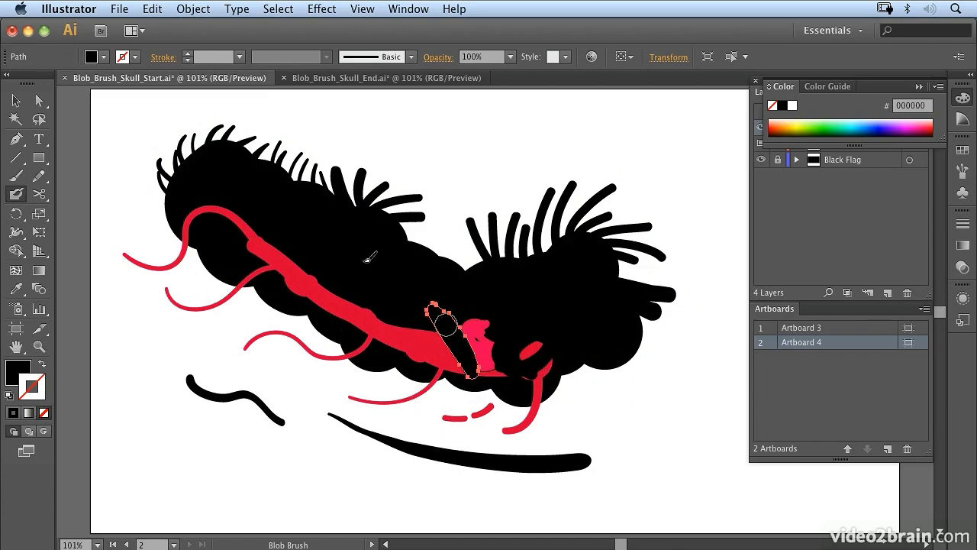
Select all the painted artwork on the artboard and delete it
left_click(16, 100)
mouse_move(113, 145)
left_mouse_down()
mouse_move(508, 410)
mouse_move(691, 492)
left_mouse_up()
key("Delete")
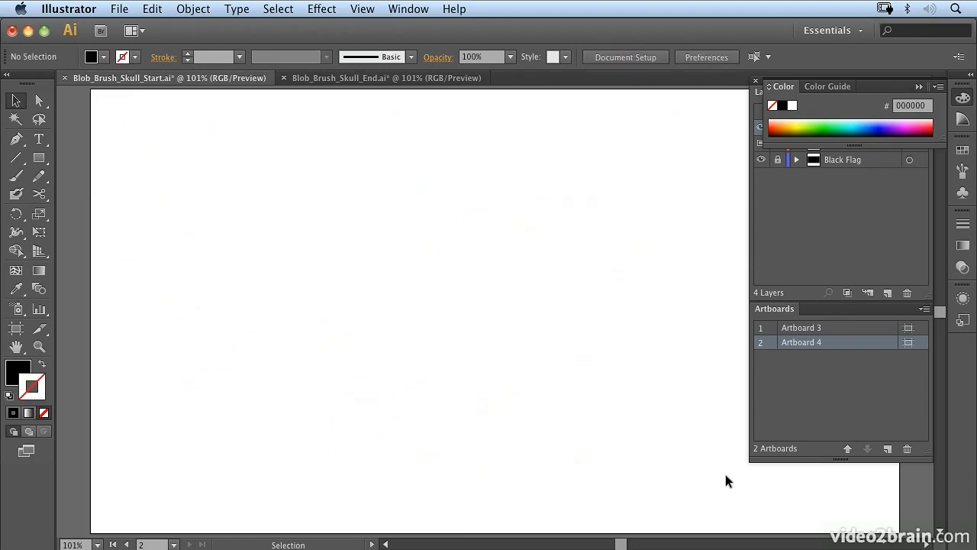
Activate the Blob Brush and enlarge it incrementally to 69 pt
left_click(16, 193)
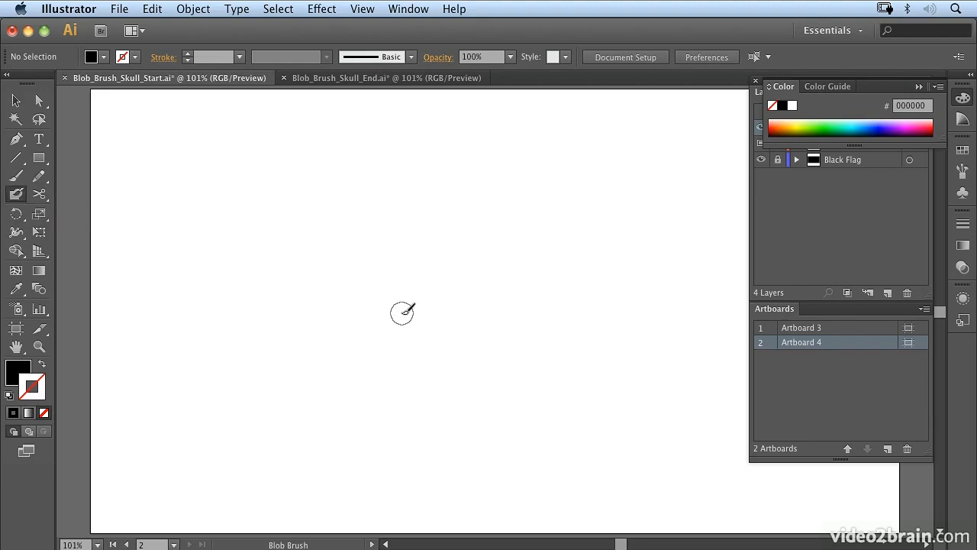
key("bracketright")
key("bracketright")
key("bracketright")
key("bracketright")
key("bracketright")
key("bracketright")
key("bracketright")
key("bracketright")
key("bracketright")
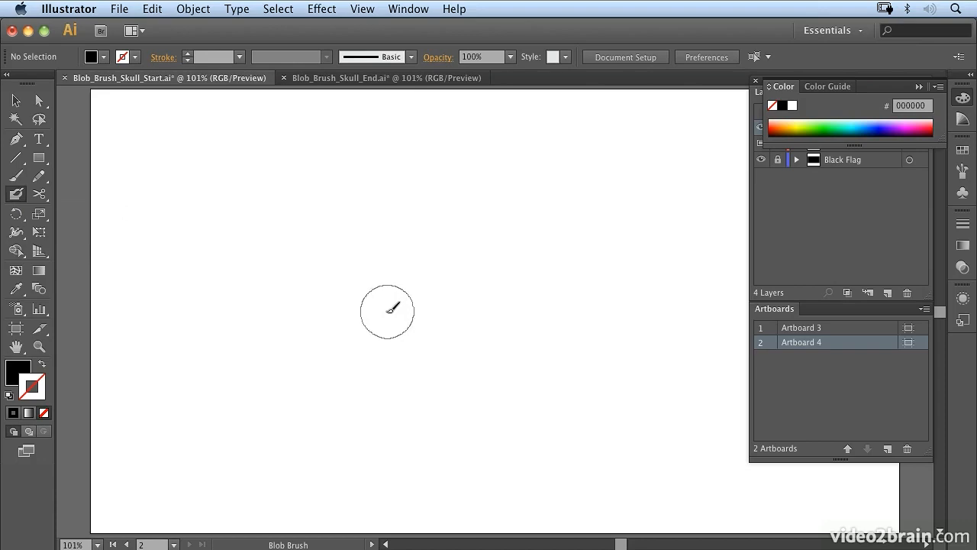
Set the Blob Brush default size to 1296 pt and change its size control from Pressure to Fixed
double_click(17, 194)
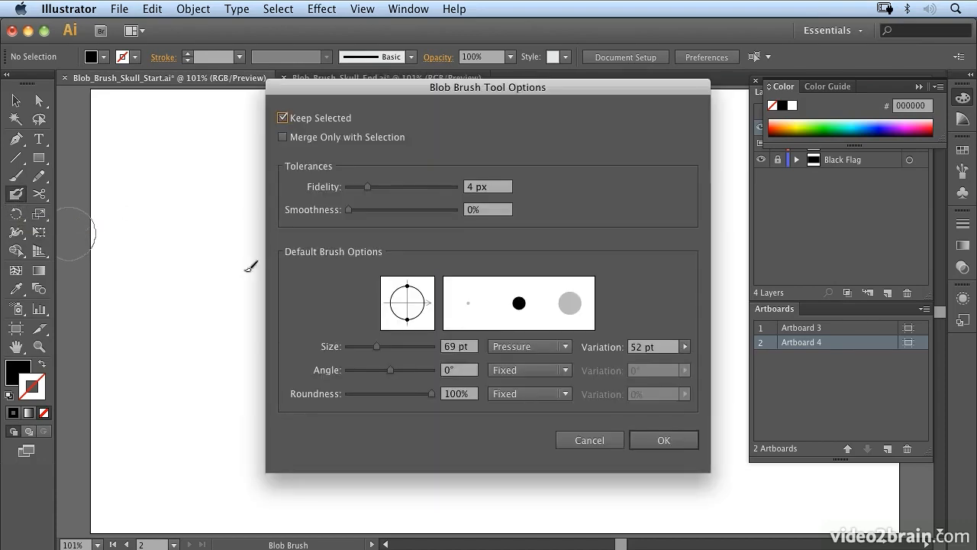
left_click_drag(379, 349, 432, 352)
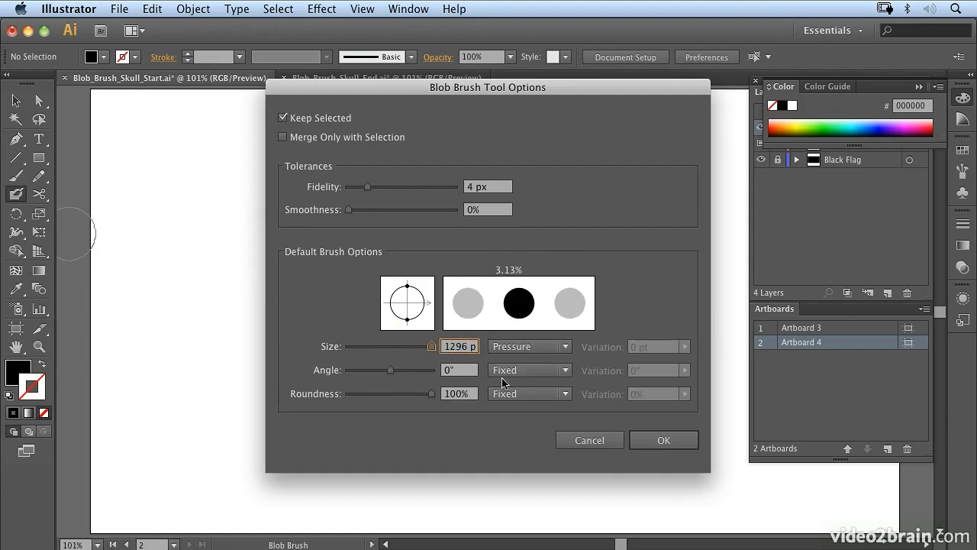
left_click(547, 348)
left_click(535, 363)
left_click(666, 443)
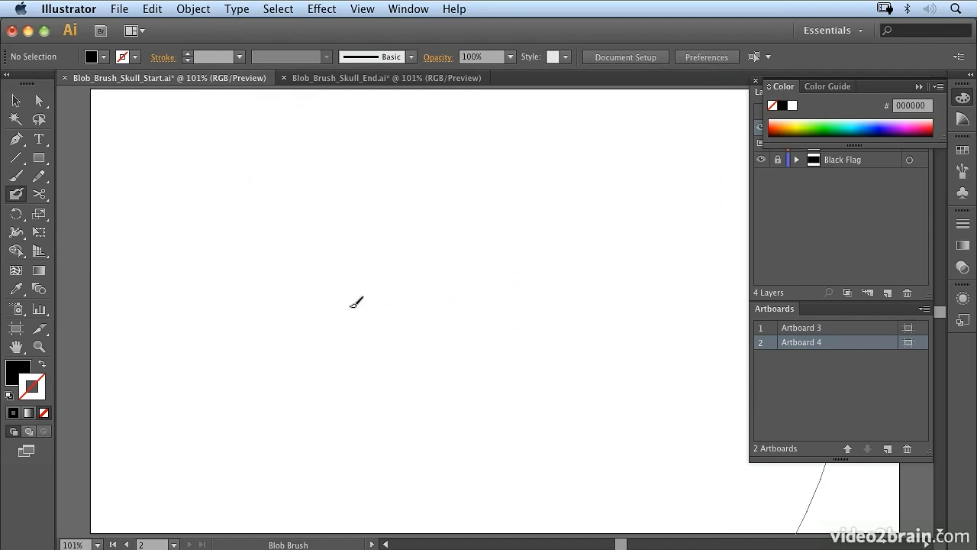
Set the Blob Brush size to 500 pt in its tool options
double_click(15, 195)
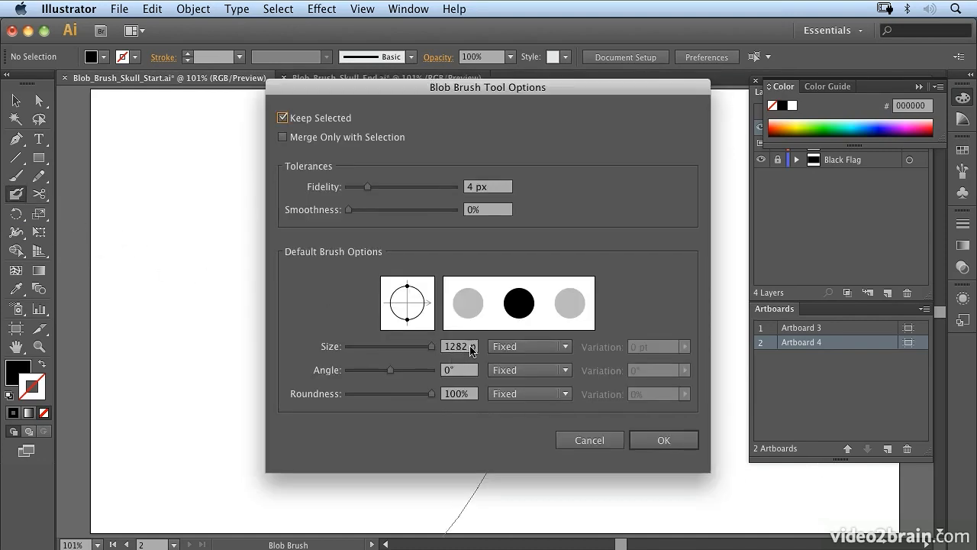
left_click(471, 347)
type("500")
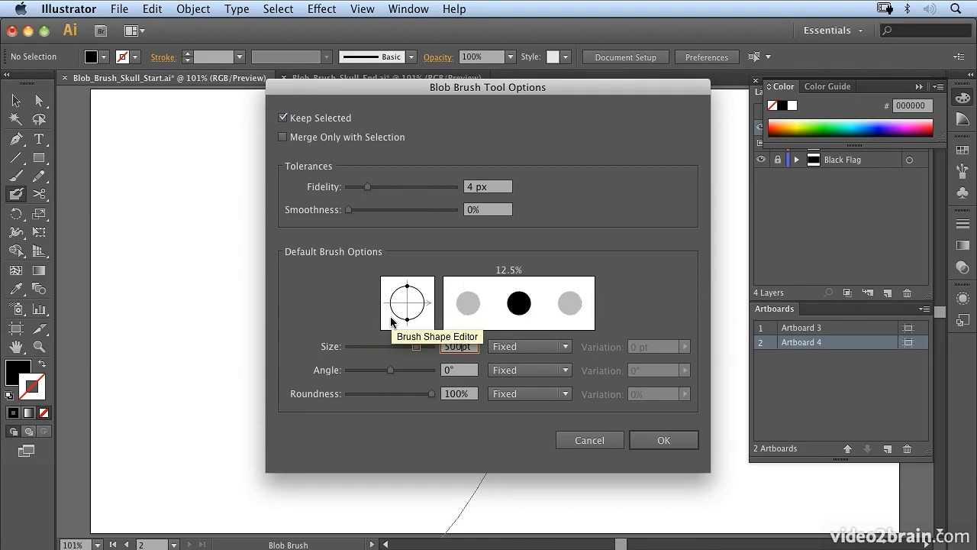
key("Return")
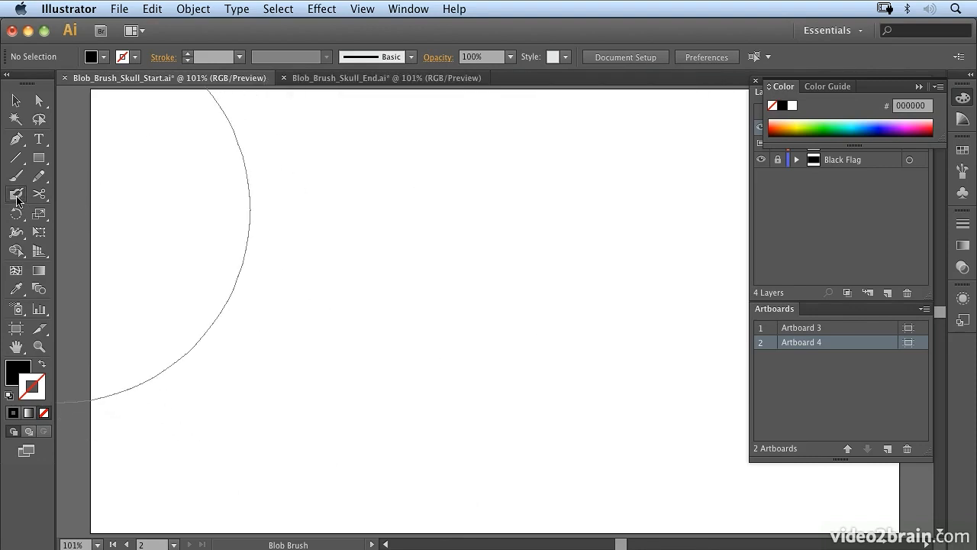
Set the Blob Brush size to 200 pt and dab overlapping black circles that build a cloud silhouette on the artboard
double_click(15, 194)
type("200")
key("Return")
left_click(257, 248)
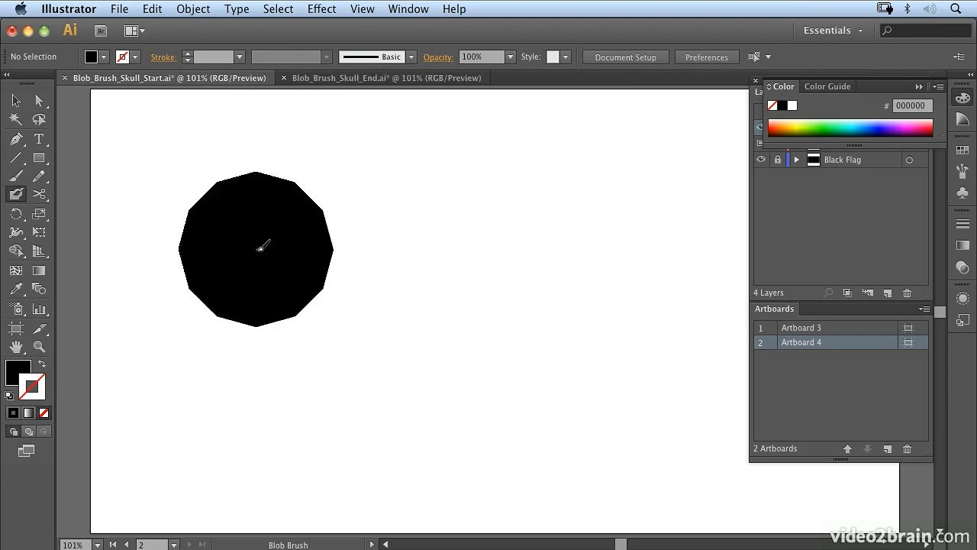
left_click(347, 206)
left_click(423, 239)
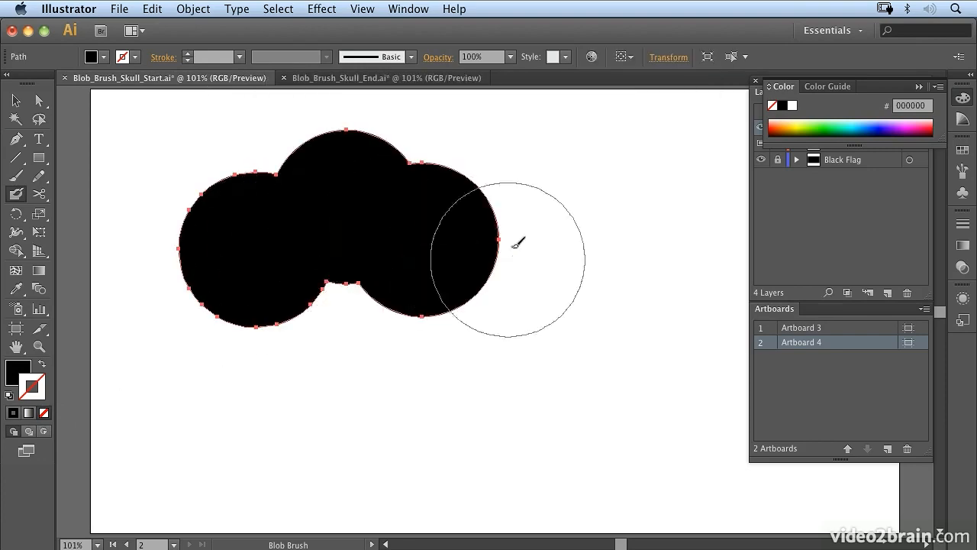
left_click(460, 277)
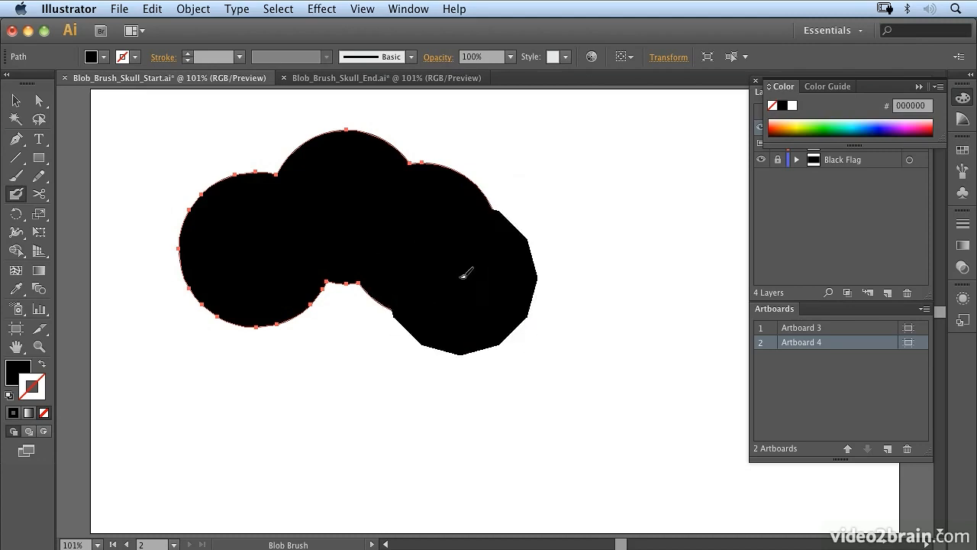
left_click(187, 336)
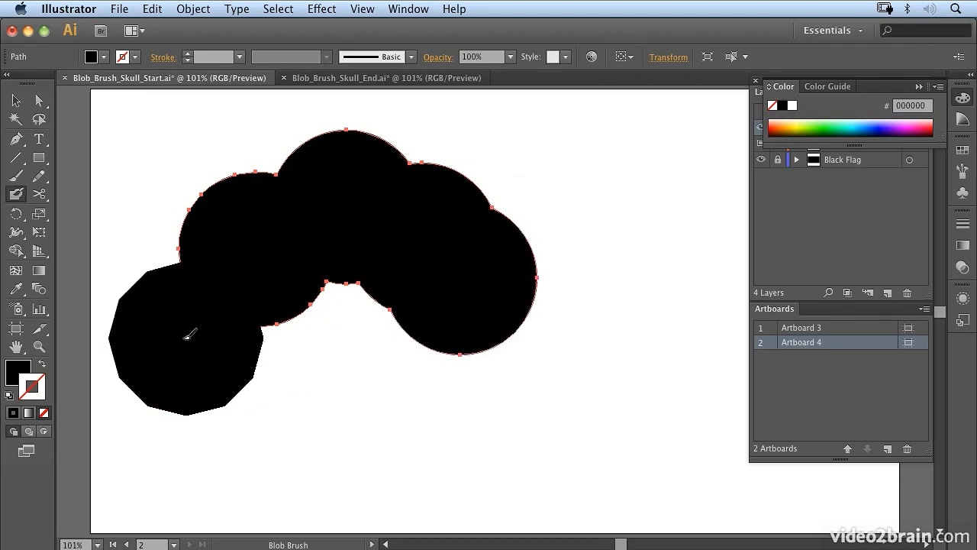
left_click(293, 333)
left_click(355, 341)
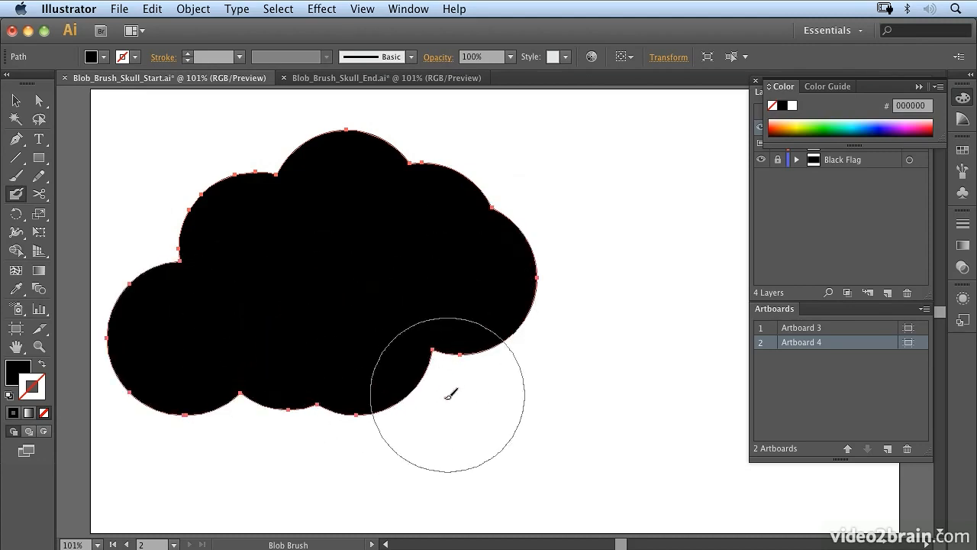
left_click(485, 336)
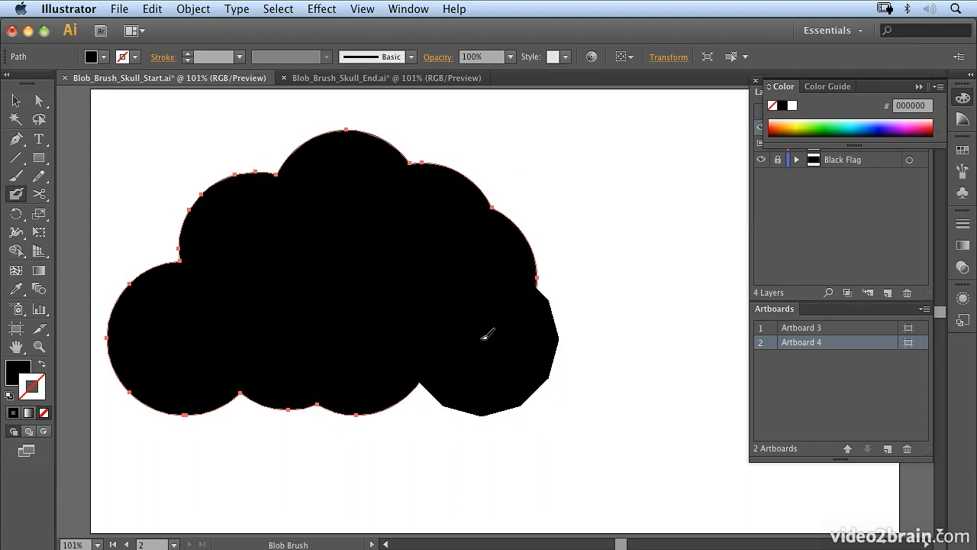
left_click(515, 309)
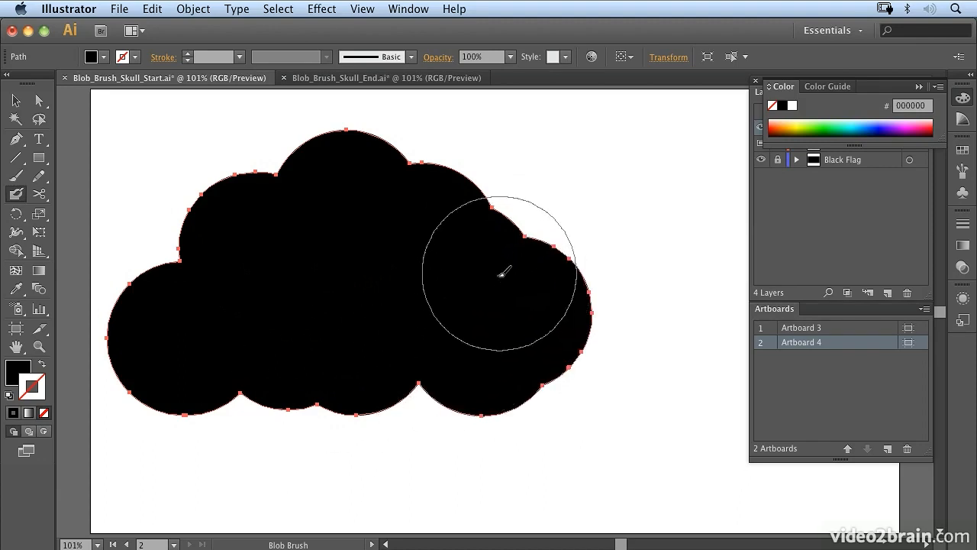
Shrink the brush incrementally by about a quarter and dab smaller bumps into the cloud's upper-right, left and bottom notches and off its right end
key("bracketleft")
key("bracketleft")
key("bracketleft")
key("bracketleft")
key("bracketleft")
key("bracketleft")
key("bracketleft")
key("bracketleft")
key("bracketleft")
key("bracketleft")
key("bracketleft")
key("bracketleft")
key("bracketleft")
key("bracketleft")
key("bracketleft")
key("bracketleft")
key("bracketleft")
key("bracketleft")
key("bracketleft")
key("bracketleft")
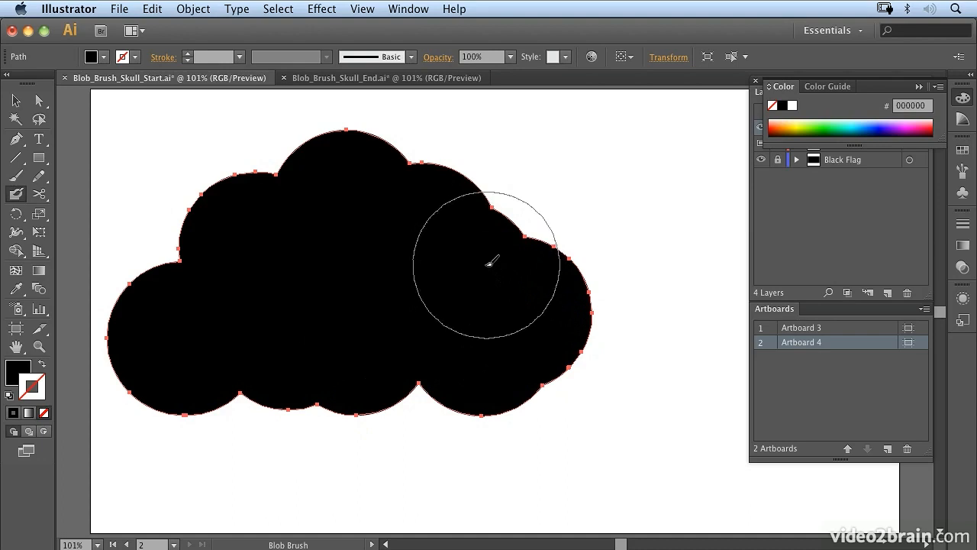
key("bracketleft")
key("bracketleft")
key("bracketleft")
key("bracketleft")
key("bracketleft")
key("bracketleft")
key("bracketleft")
key("bracketleft")
key("bracketleft")
key("bracketleft")
key("bracketleft")
key("bracketleft")
key("bracketleft")
key("bracketleft")
key("bracketleft")
key("bracketleft")
key("bracketleft")
key("bracketleft")
key("bracketleft")
key("bracketleft")
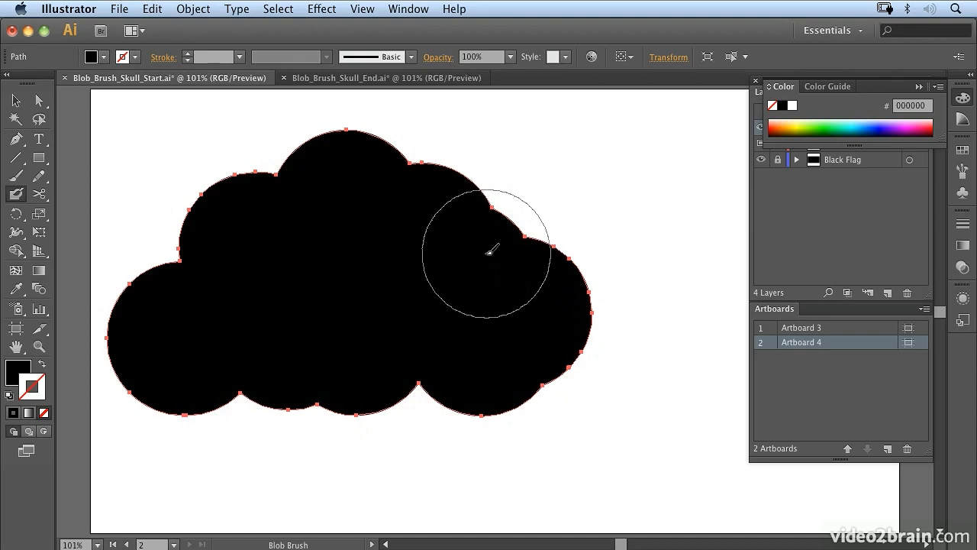
left_click(492, 246)
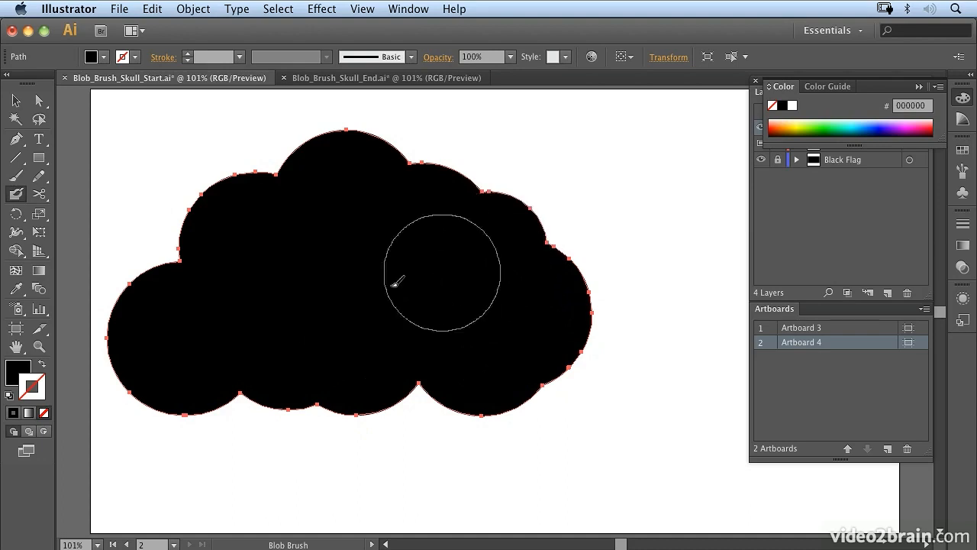
left_click(208, 289)
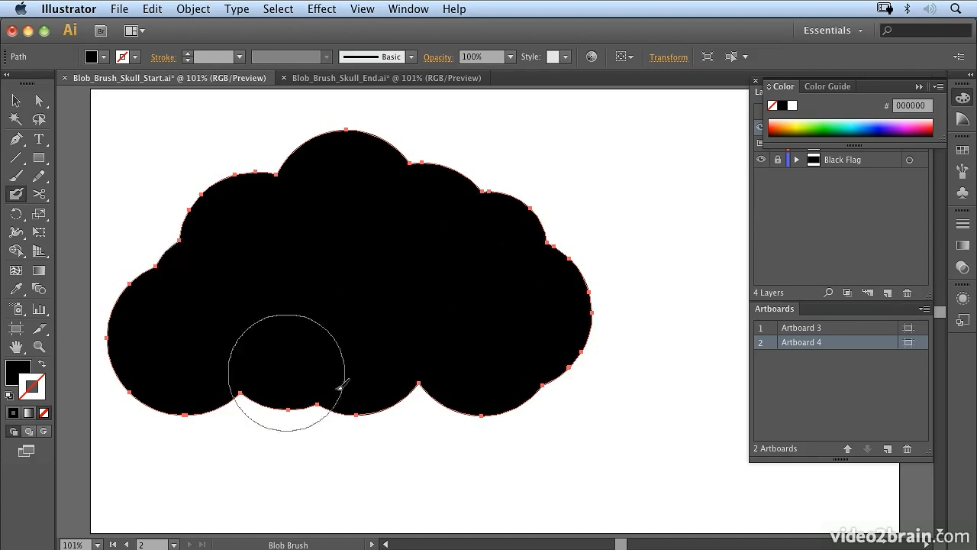
left_click(412, 339)
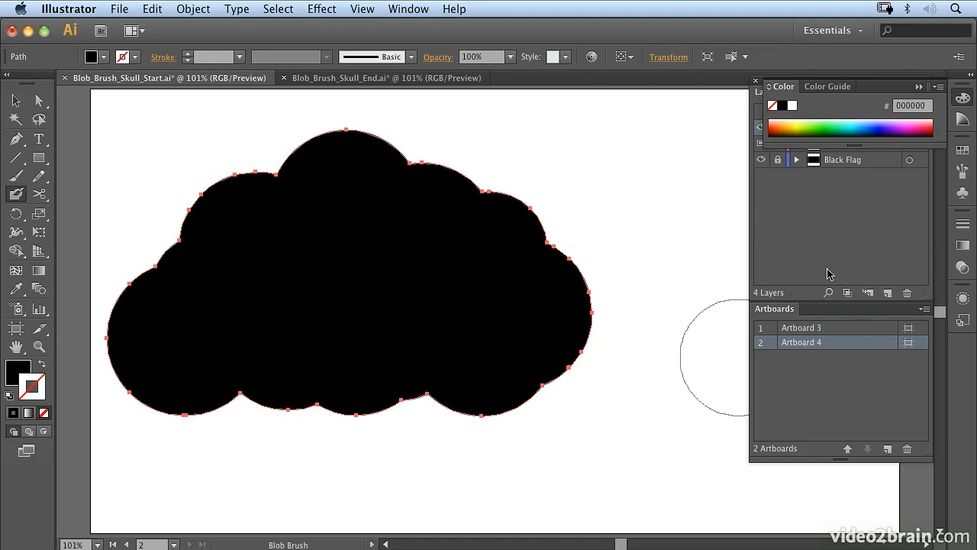
left_click(611, 319)
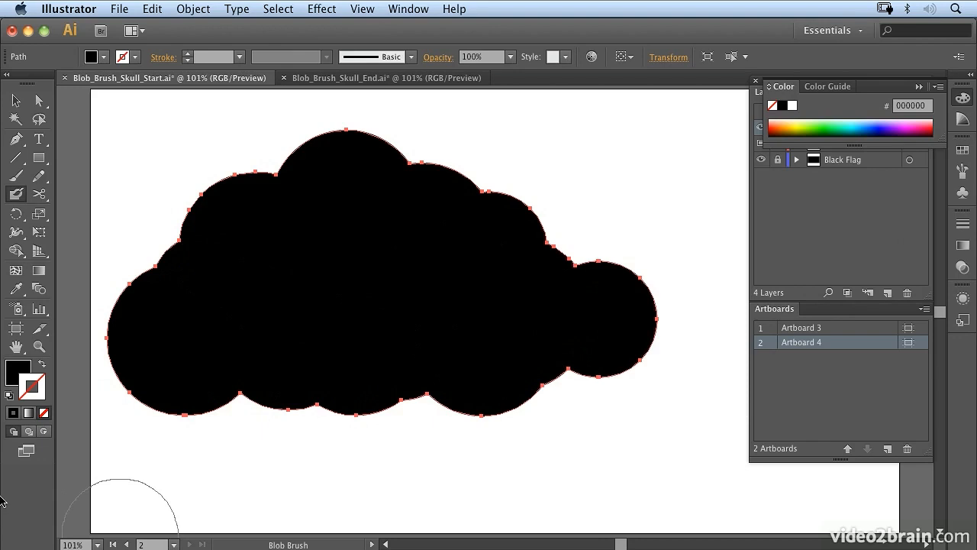
Select the merged cloud shape and delete it from the artboard
left_click(16, 100)
left_click(399, 275)
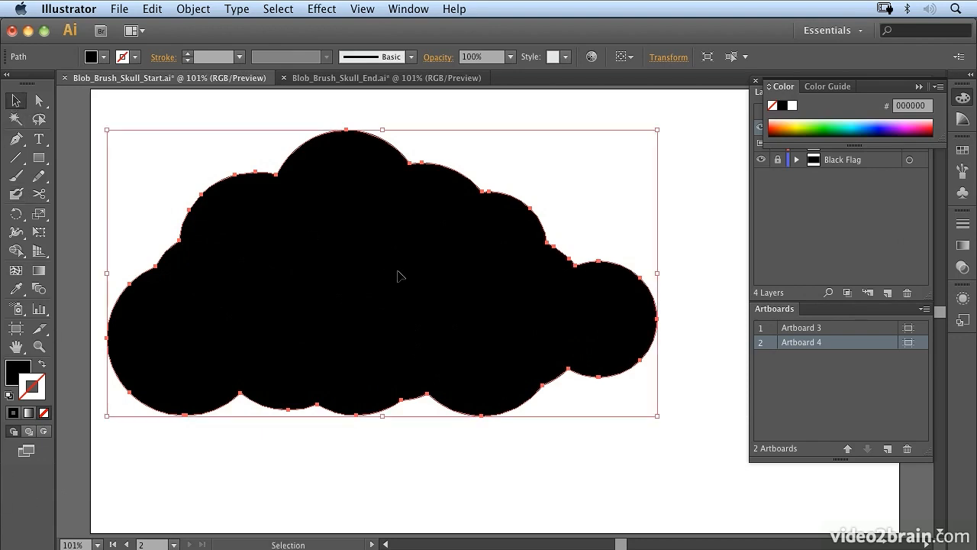
key("Delete")
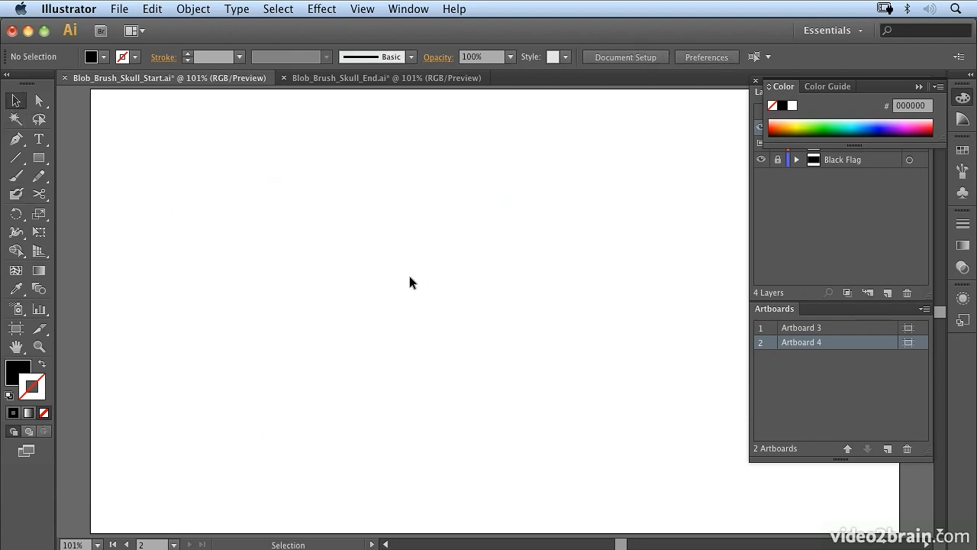
Reactivate the Blob Brush, shrink it to about a third of its diameter, and paint two long straight horizontal black bars across the artboard
left_click(15, 194)
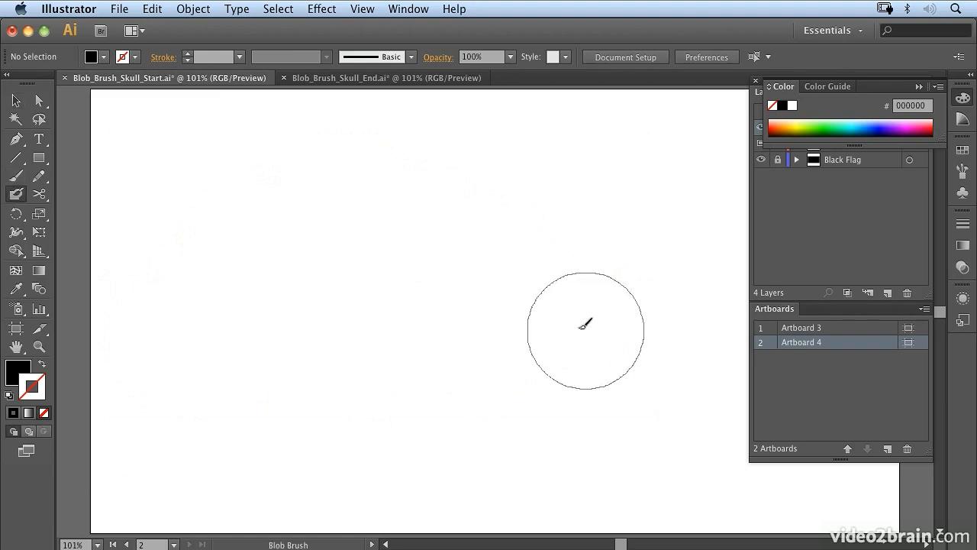
key("bracketleft")
key("bracketleft")
key("bracketleft")
key("bracketleft")
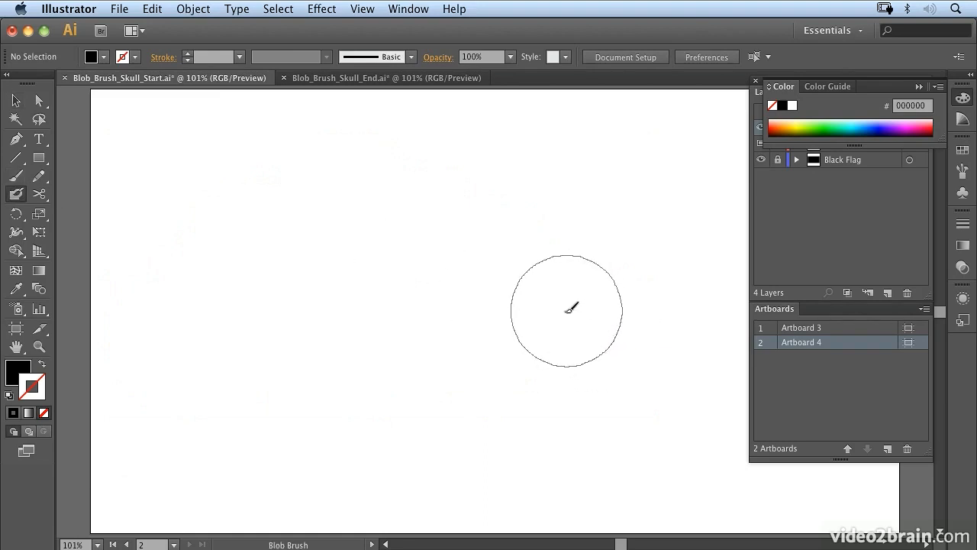
key("bracketleft")
key("bracketleft")
key("bracketleft")
key("bracketleft")
key("bracketleft")
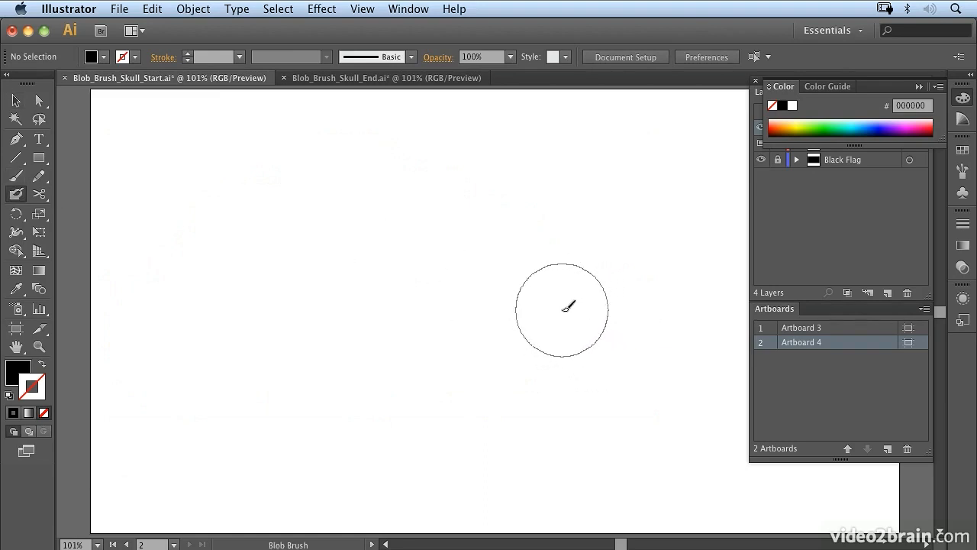
key("bracketleft")
key("bracketleft")
key("bracketleft")
key("bracketleft")
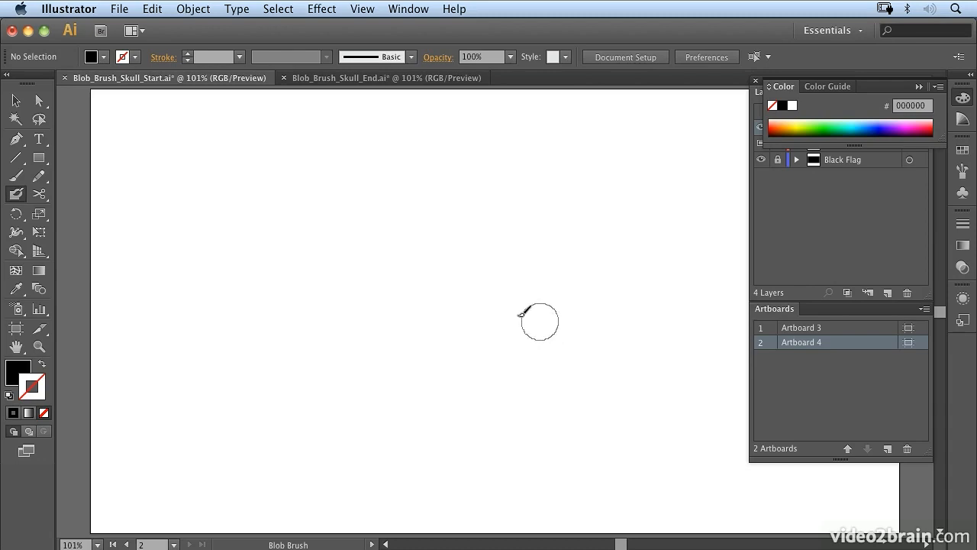
left_click_drag(166, 265, 709, 265)
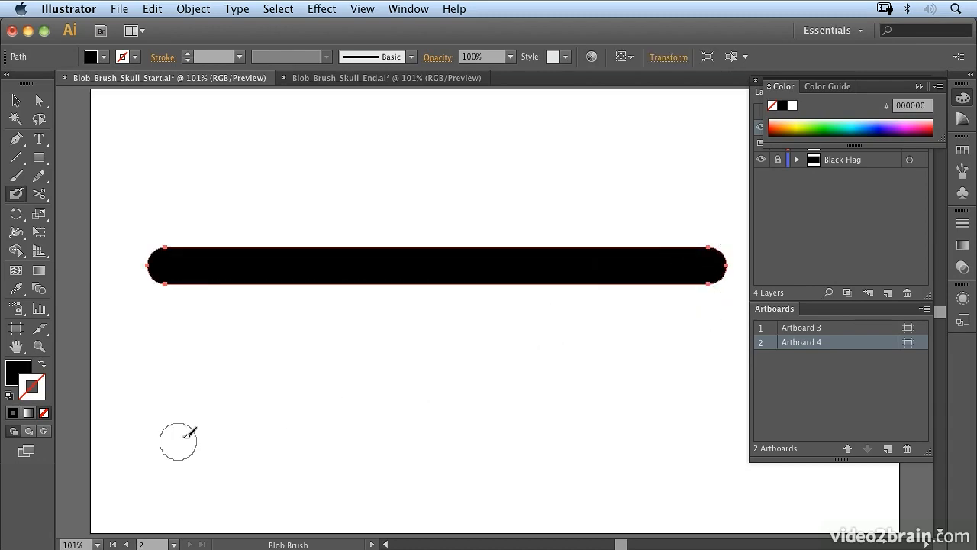
left_click_drag(158, 409, 726, 409)
Paint four straight vertical black bars crossing both horizontal bars to form a merged grid
left_click_drag(245, 177, 245, 478)
left_click_drag(355, 172, 355, 493)
left_click_drag(454, 168, 454, 481)
left_click_drag(559, 177, 559, 505)
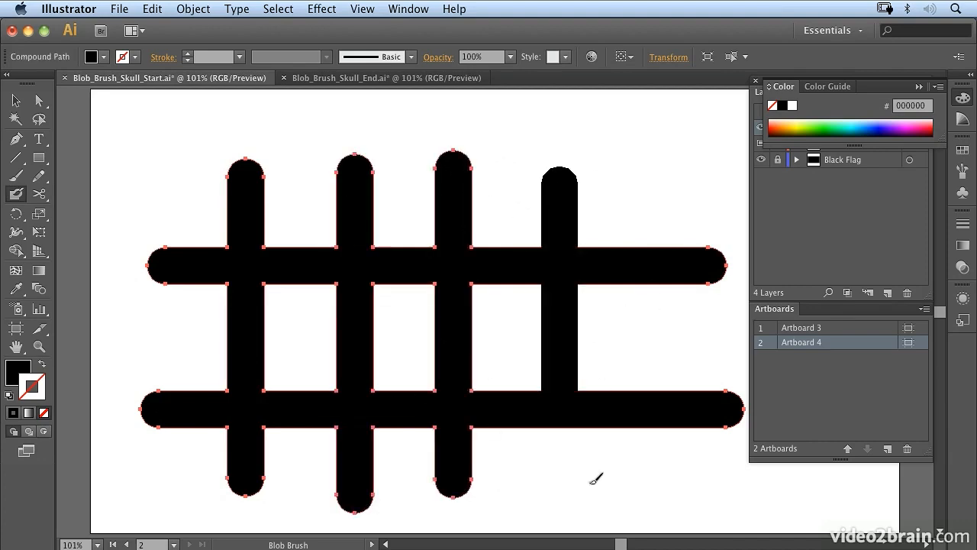
Paint three straight diagonal bars: one across the upper bar's right end and two descending outward from the third vertical bar's top
left_click_drag(662, 191, 760, 305)
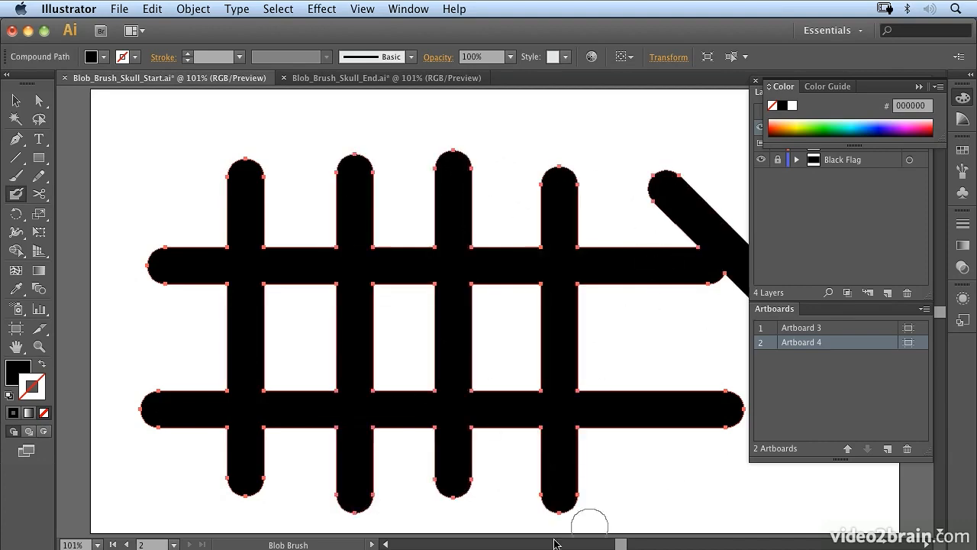
mouse_move(454, 167)
left_mouse_down()
mouse_move(711, 397)
mouse_move(741, 462)
left_mouse_up()
left_click_drag(441, 180, 118, 505)
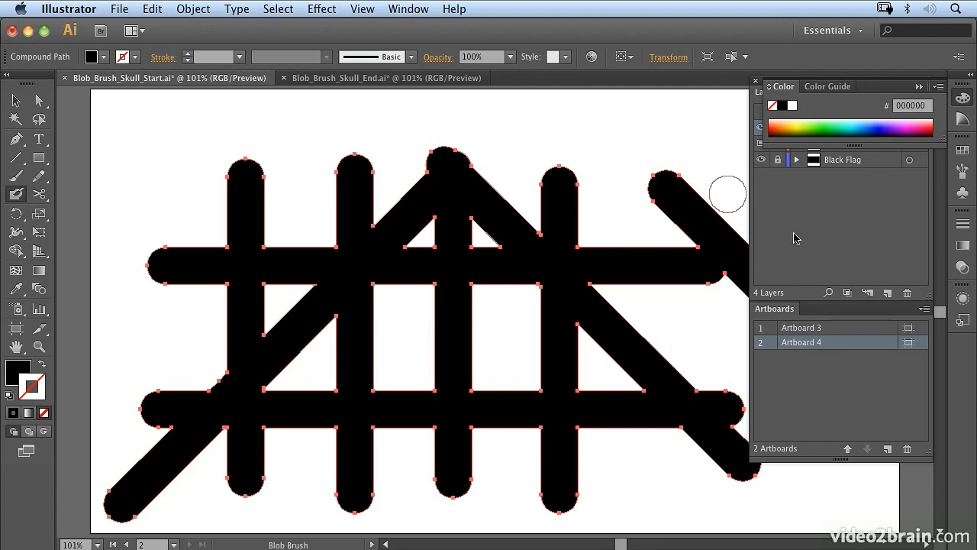
Switch the view to Artboard 3, which holds the skull photo and the white skull artwork
double_click(762, 329)
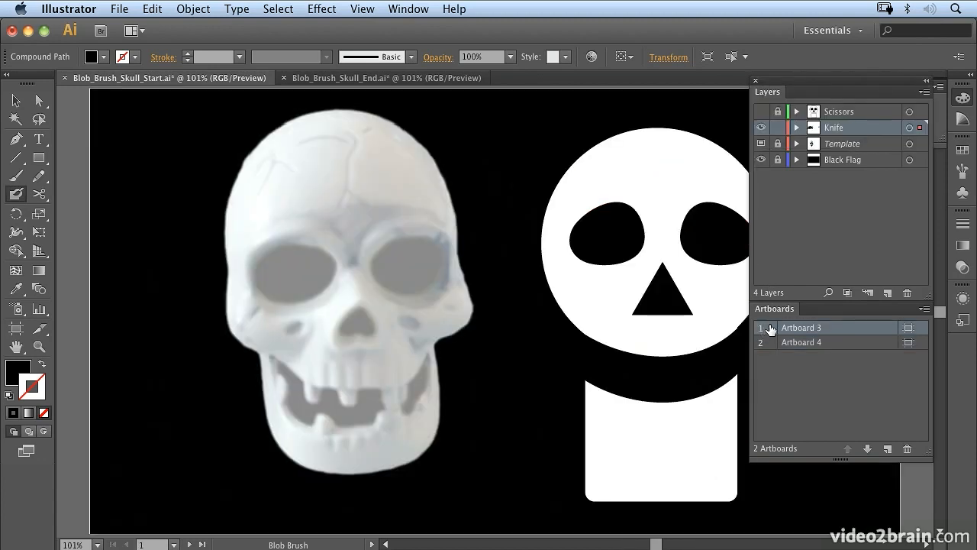